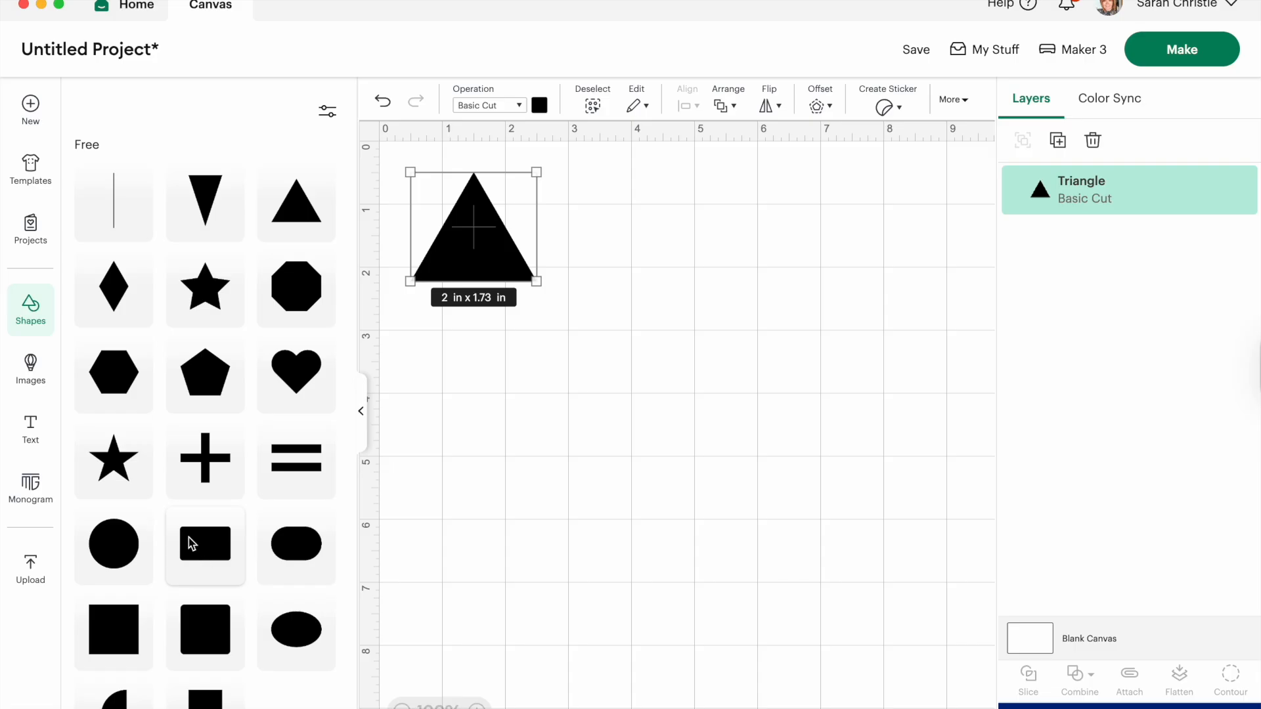
Step: Add a square to the canvas and move it clear of the triangle
{"action": "left_click", "coordinate": [101, 629]}
{"action": "left_click_drag", "start_coordinate": [540, 248], "coordinate": [706, 262]}
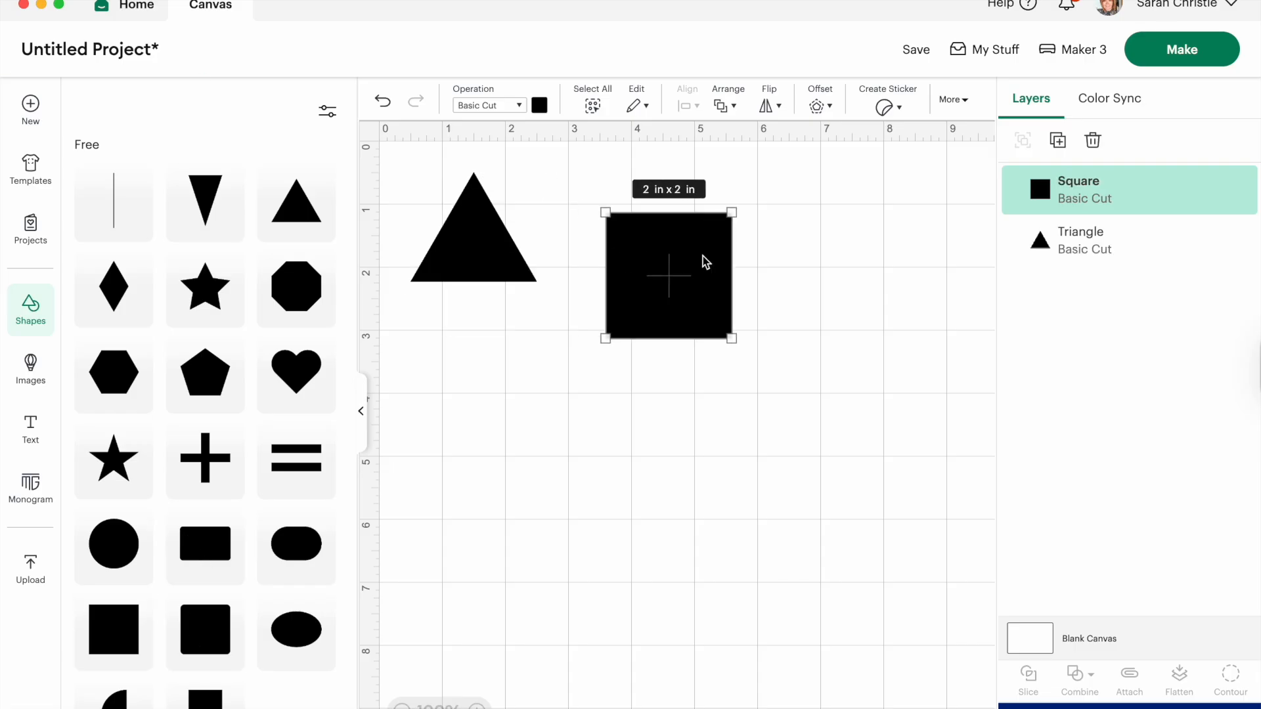
{"action": "left_click", "coordinate": [361, 411]}
Step: Rotate the triangle 90° and butt its flat side flush against the square's right edge
{"action": "left_click_drag", "start_coordinate": [392, 281], "coordinate": [415, 334]}
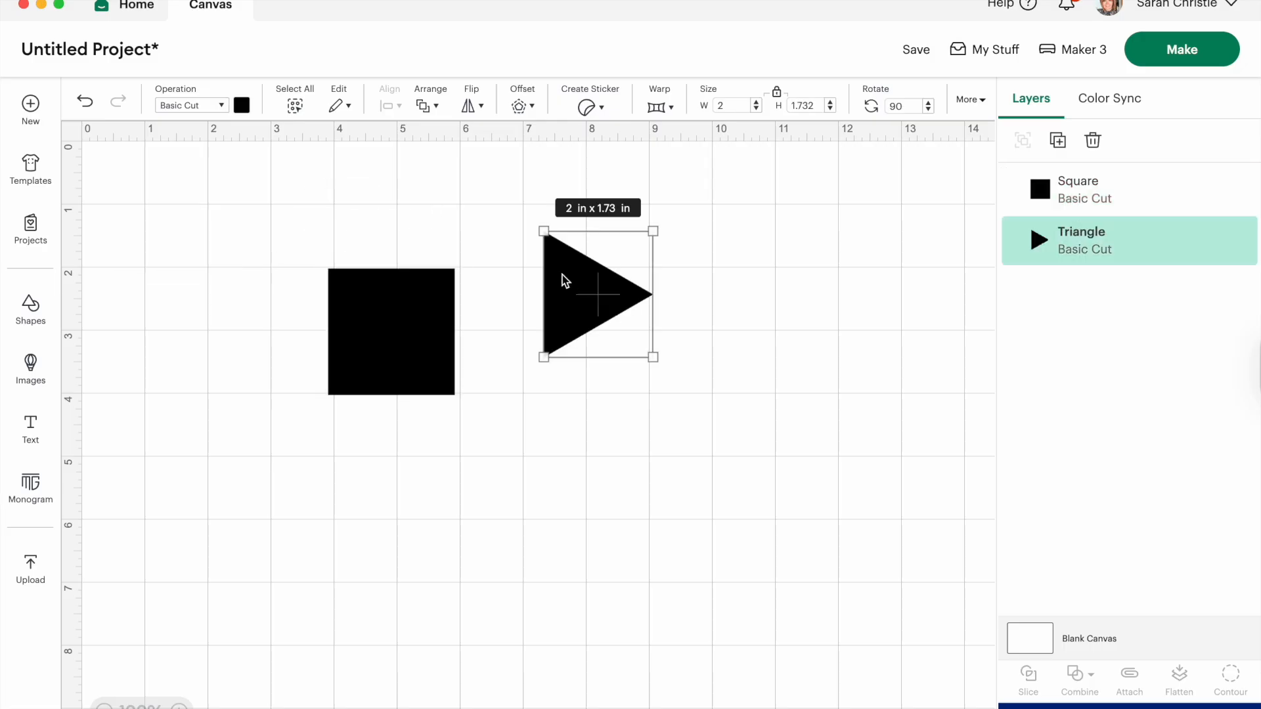
{"action": "left_click_drag", "start_coordinate": [564, 281], "coordinate": [476, 321]}
{"action": "left_click", "coordinate": [639, 340]}
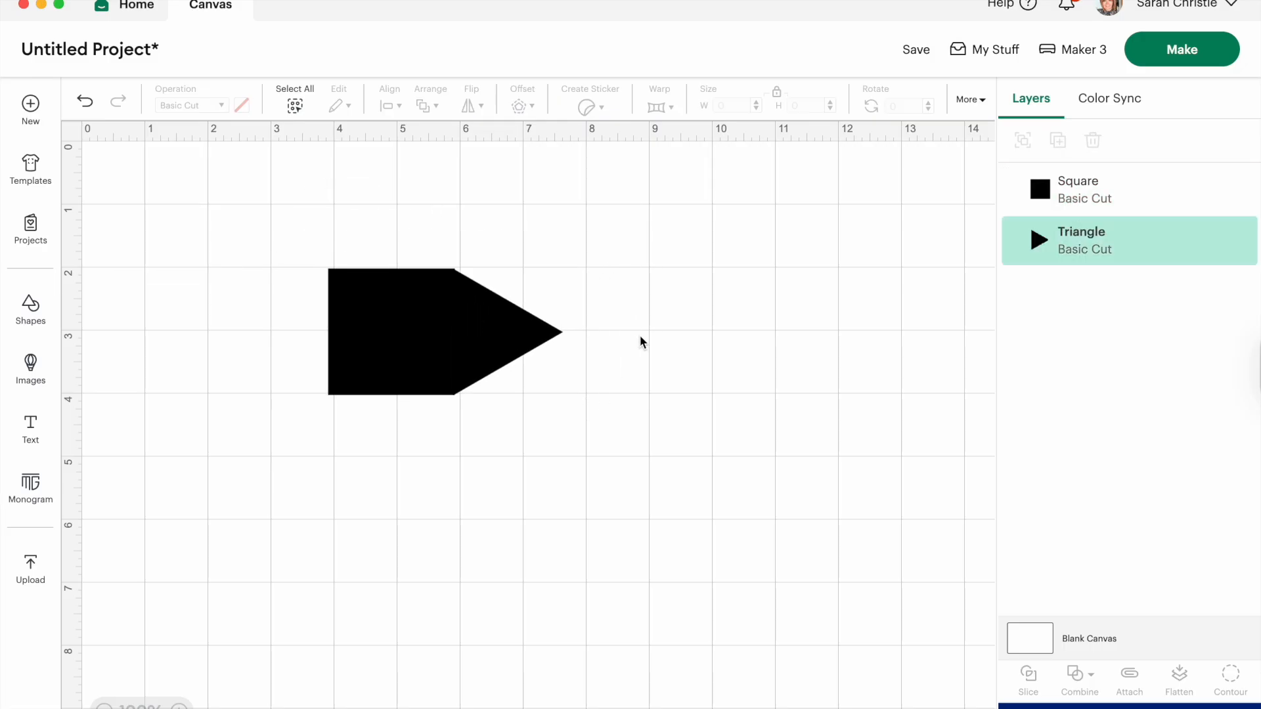
{"action": "left_click", "coordinate": [377, 323]}
{"action": "left_click_drag", "start_coordinate": [377, 323], "coordinate": [379, 325]}
{"action": "left_click", "coordinate": [240, 287]}
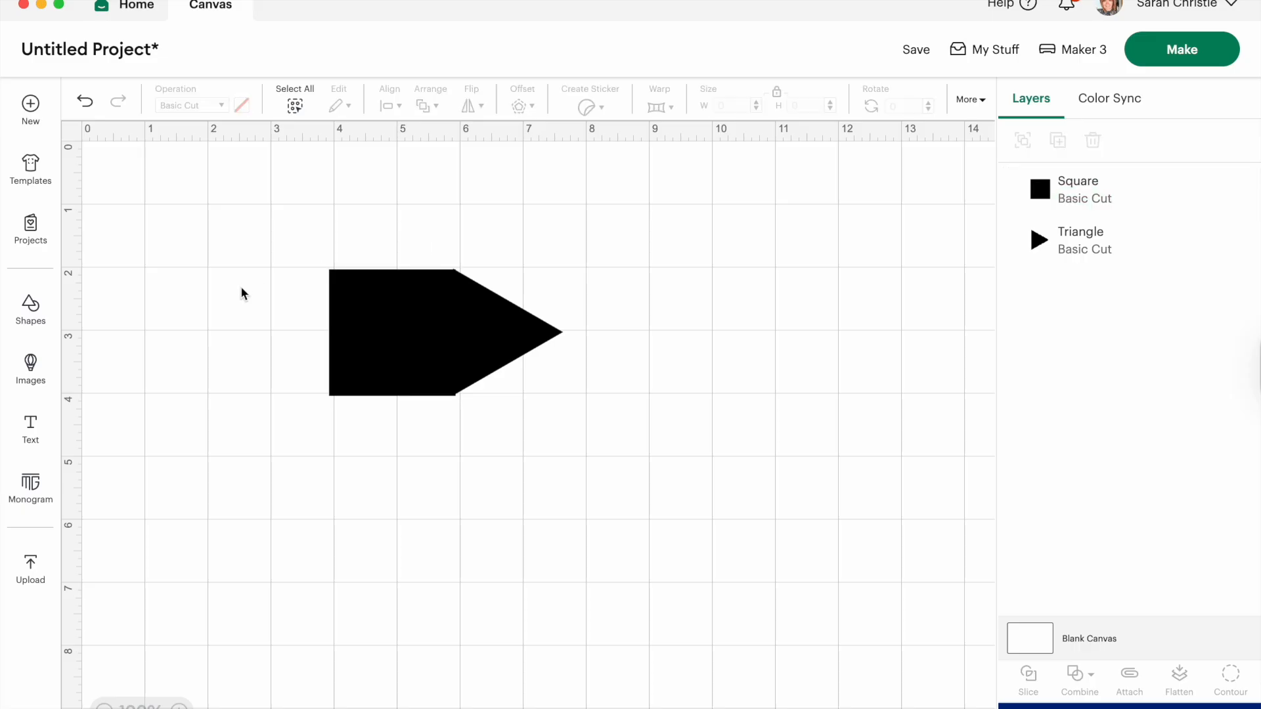
{"action": "left_click_drag", "start_coordinate": [488, 360], "coordinate": [489, 361]}
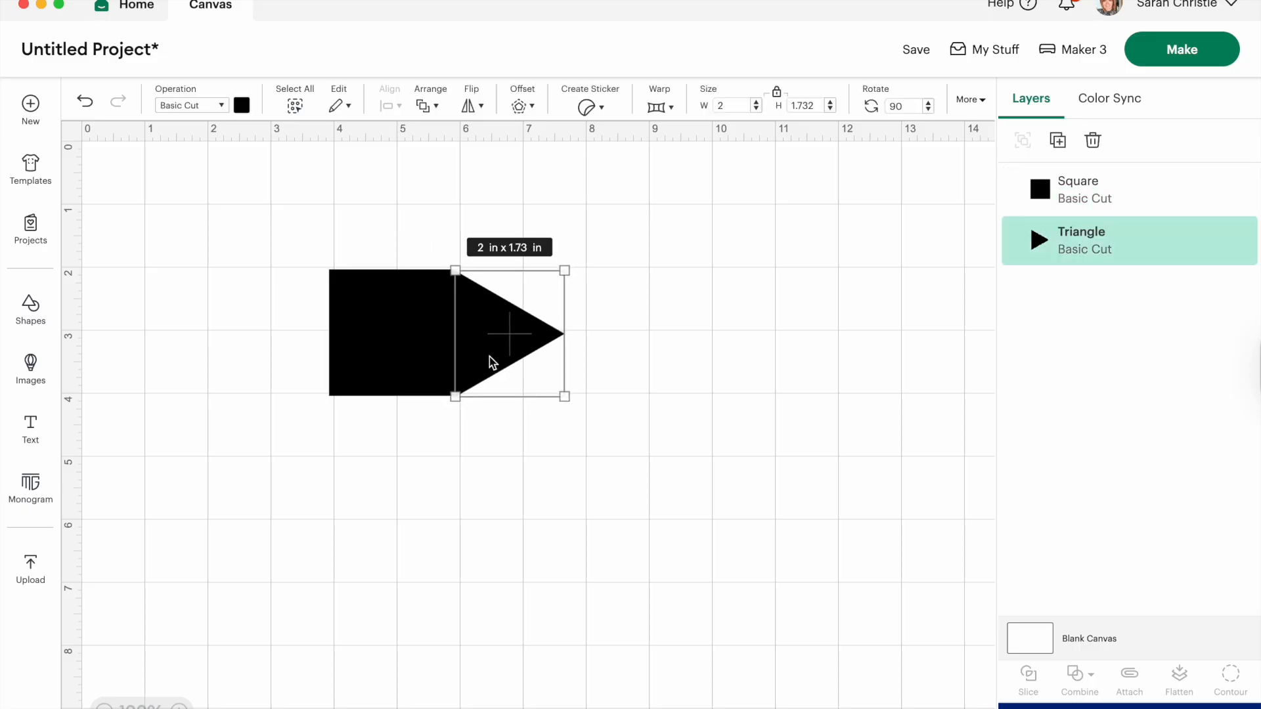
{"action": "left_click", "coordinate": [665, 412]}
Step: Unlock the triangle's proportions and squash it to about 1.93 × 0.81 in
{"action": "scroll", "coordinate": [384, 324], "scroll_direction": "up", "scroll_amount": 2}
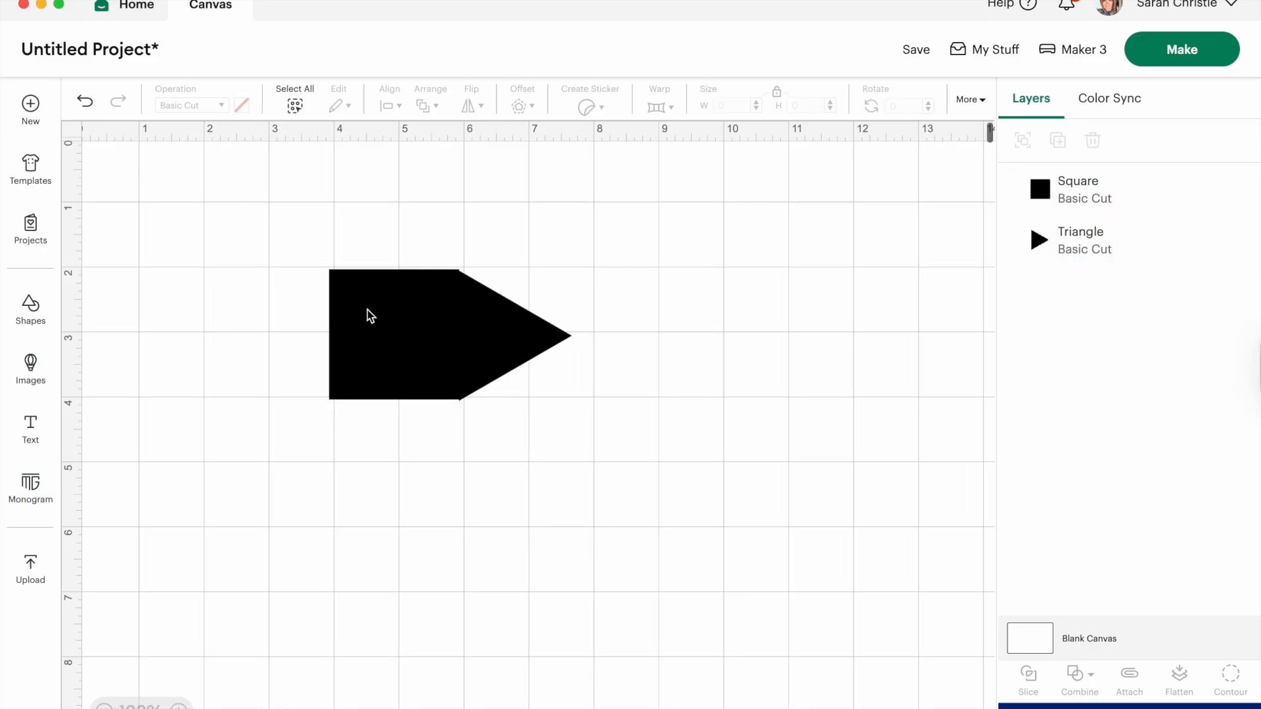
{"action": "left_click", "coordinate": [480, 273]}
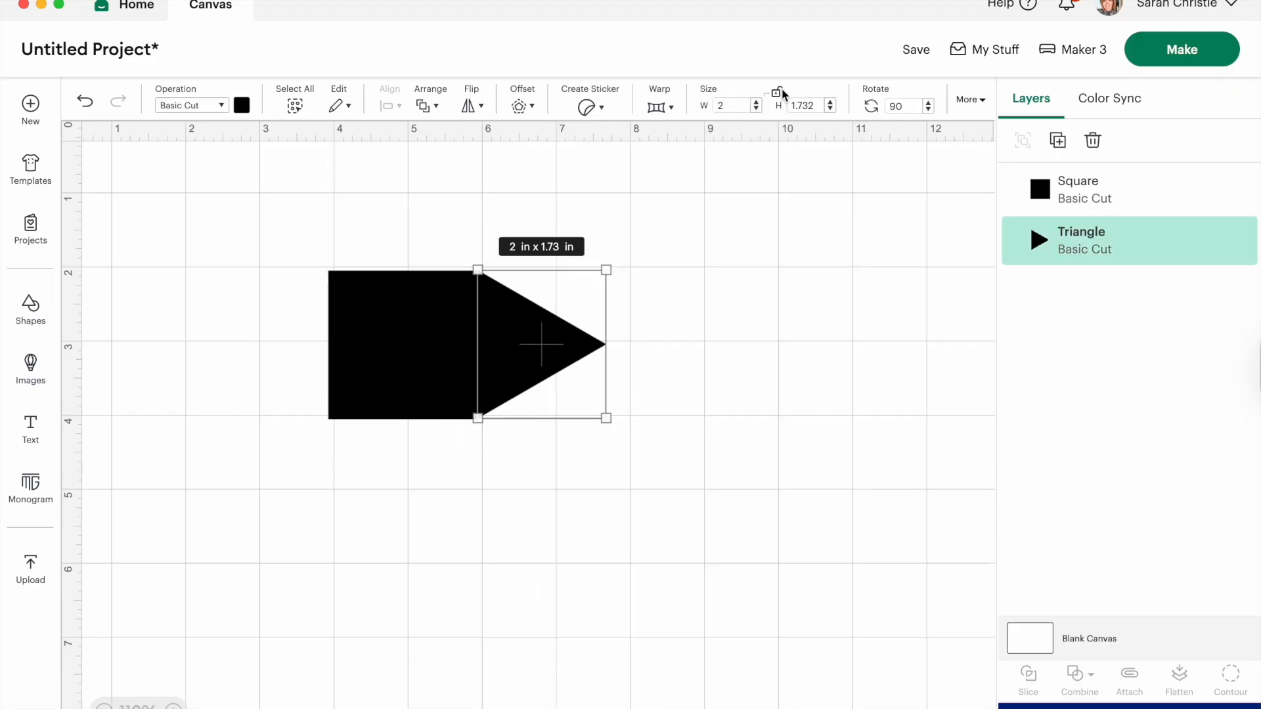
{"action": "left_click_drag", "start_coordinate": [606, 418], "coordinate": [537, 414]}
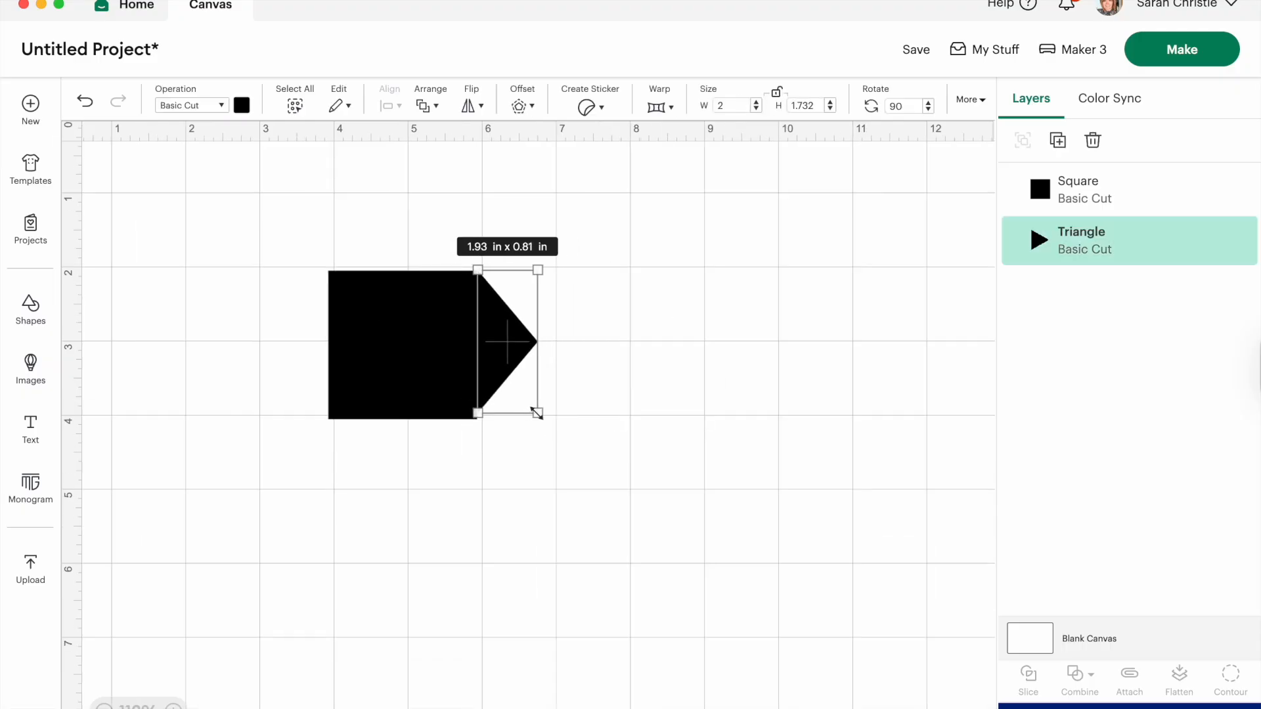
{"action": "left_click", "coordinate": [574, 519]}
Step: Stretch the square, with proportions unlocked, to about 2.79 × 1.92 in and line it up with the triangle's base
{"action": "left_click", "coordinate": [438, 340]}
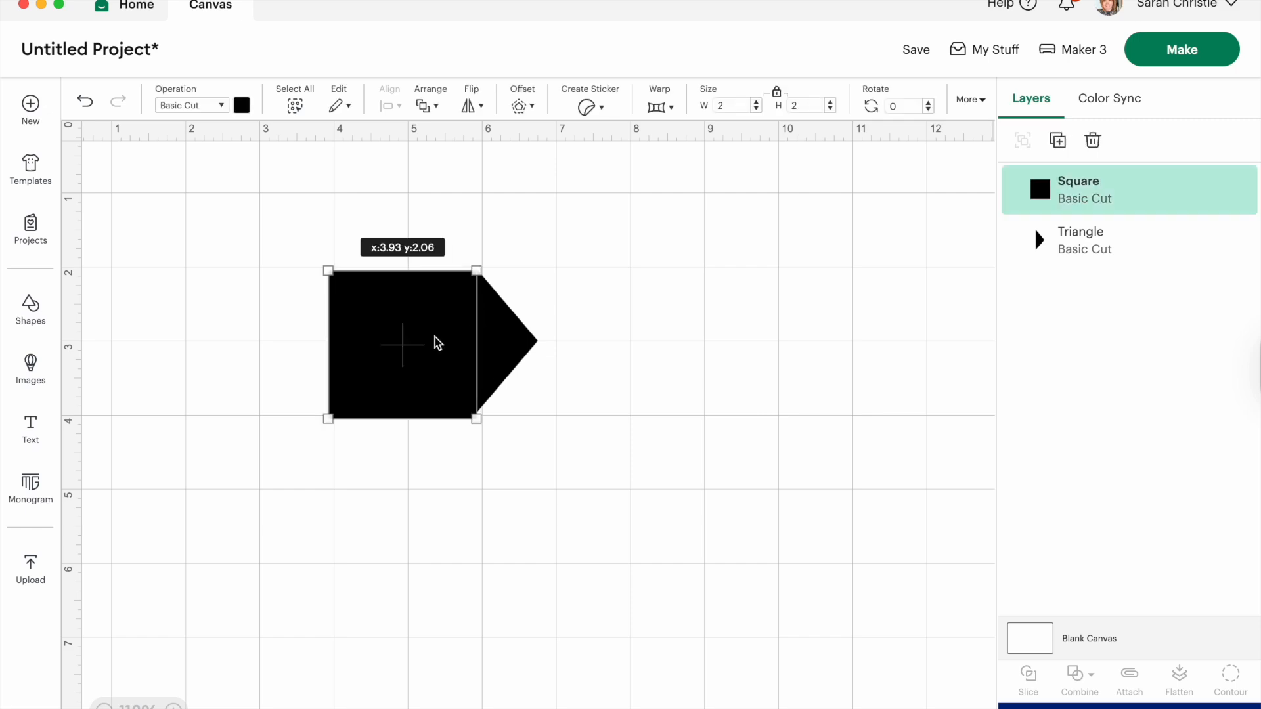
{"action": "left_click_drag", "start_coordinate": [331, 422], "coordinate": [275, 417]}
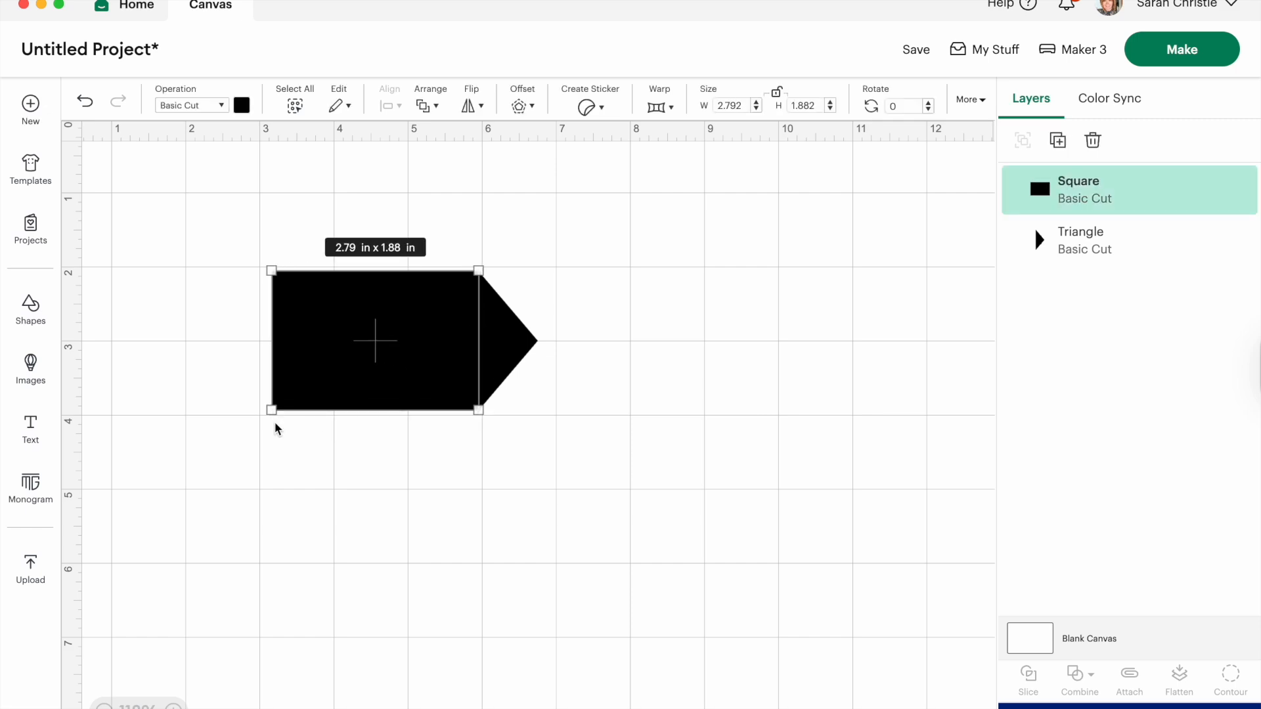
{"action": "left_click", "coordinate": [381, 603]}
{"action": "left_click", "coordinate": [388, 324]}
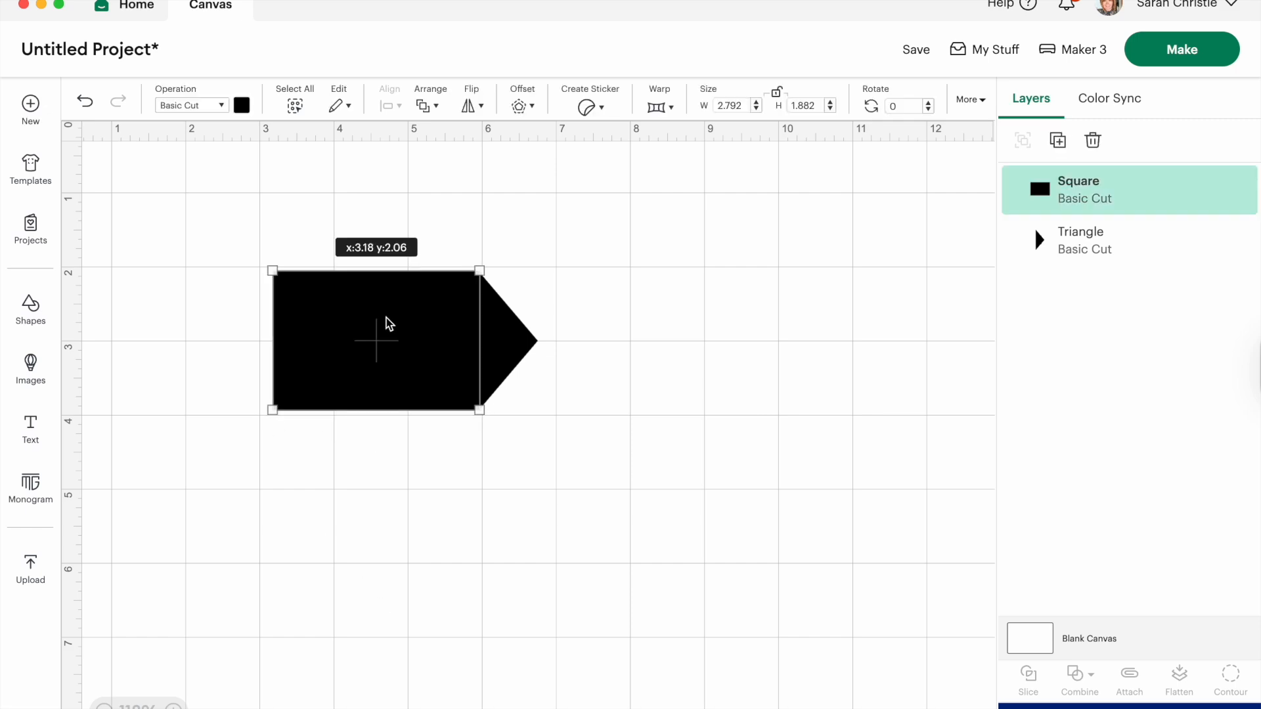
{"action": "left_click", "coordinate": [497, 484]}
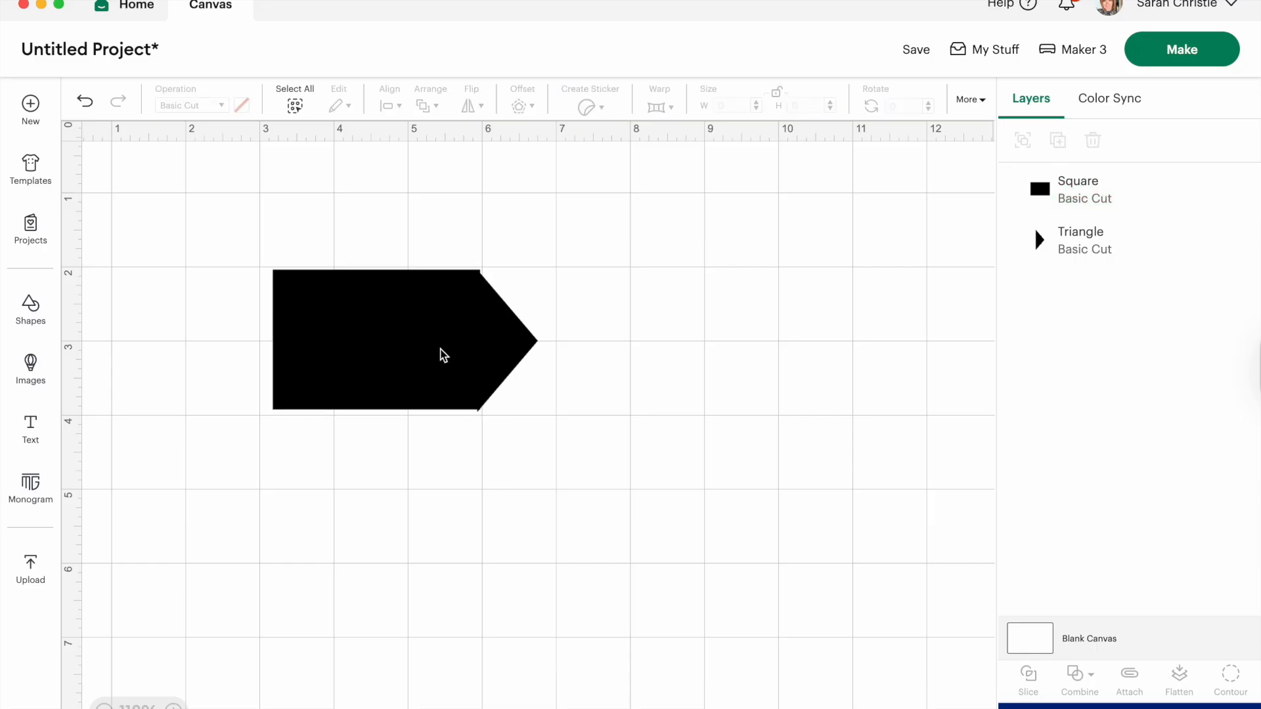
{"action": "left_click", "coordinate": [438, 355]}
{"action": "left_click", "coordinate": [484, 456]}
{"action": "left_click", "coordinate": [443, 380]}
{"action": "left_click_drag", "start_coordinate": [481, 419], "coordinate": [478, 417]}
{"action": "left_click", "coordinate": [540, 481]}
Step: Duplicate the stretched square and place the copy below the arrow shape
{"action": "left_click", "coordinate": [408, 347]}
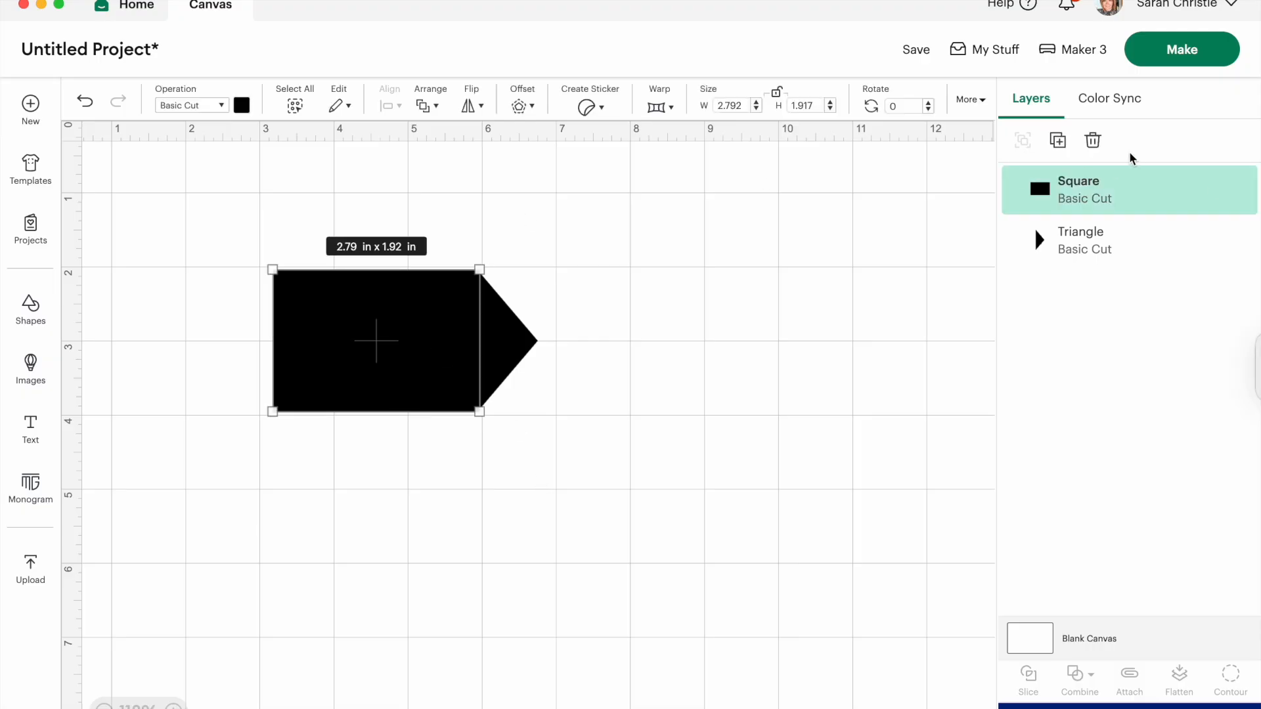
{"action": "left_click", "coordinate": [1058, 140]}
{"action": "left_click_drag", "start_coordinate": [423, 394], "coordinate": [433, 608]}
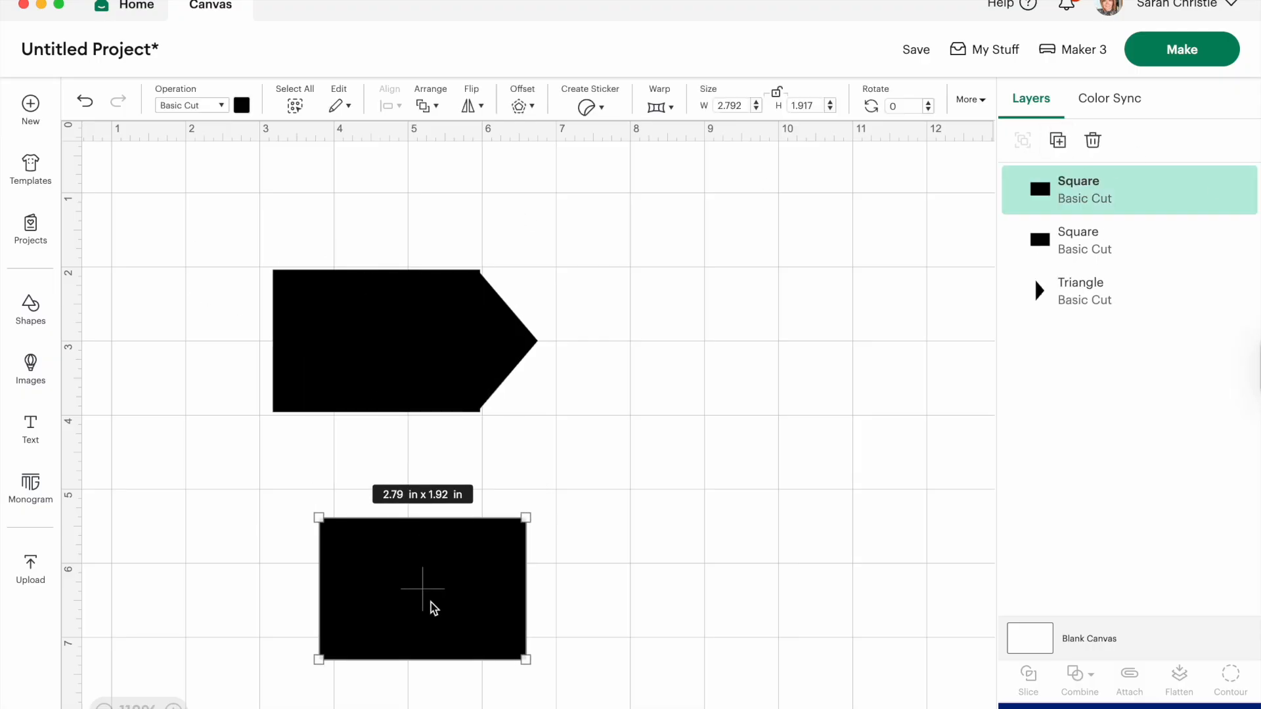
Step: Weld the upper square and the triangle into one arrow shape and color it light red
{"action": "left_click_drag", "start_coordinate": [227, 226], "coordinate": [623, 453]}
{"action": "left_click", "coordinate": [1092, 675]}
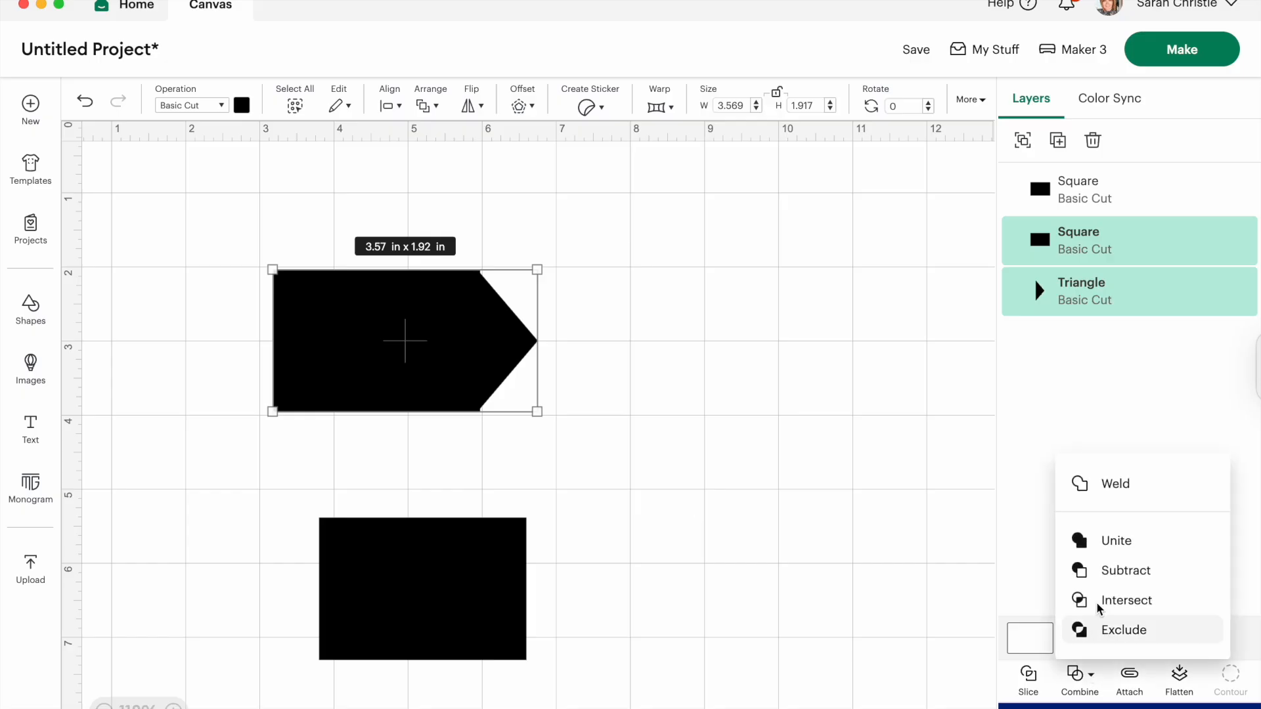
{"action": "left_click", "coordinate": [1093, 485]}
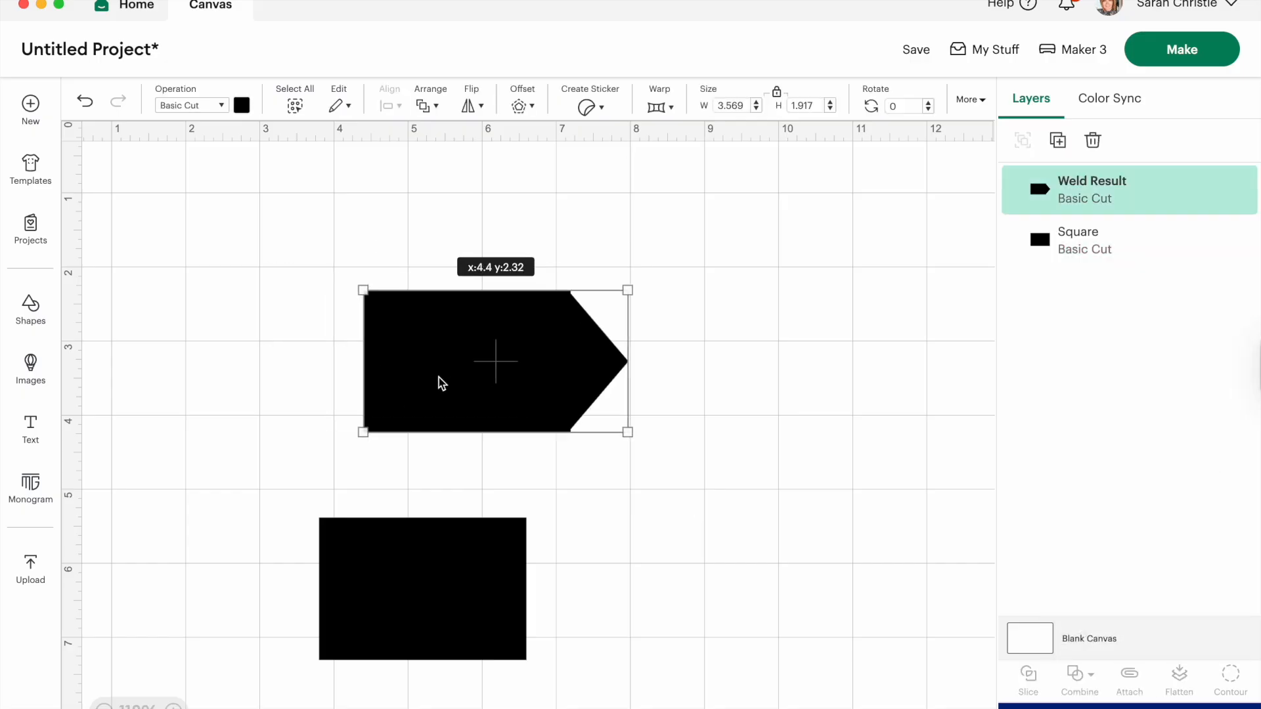
{"action": "left_click", "coordinate": [240, 106]}
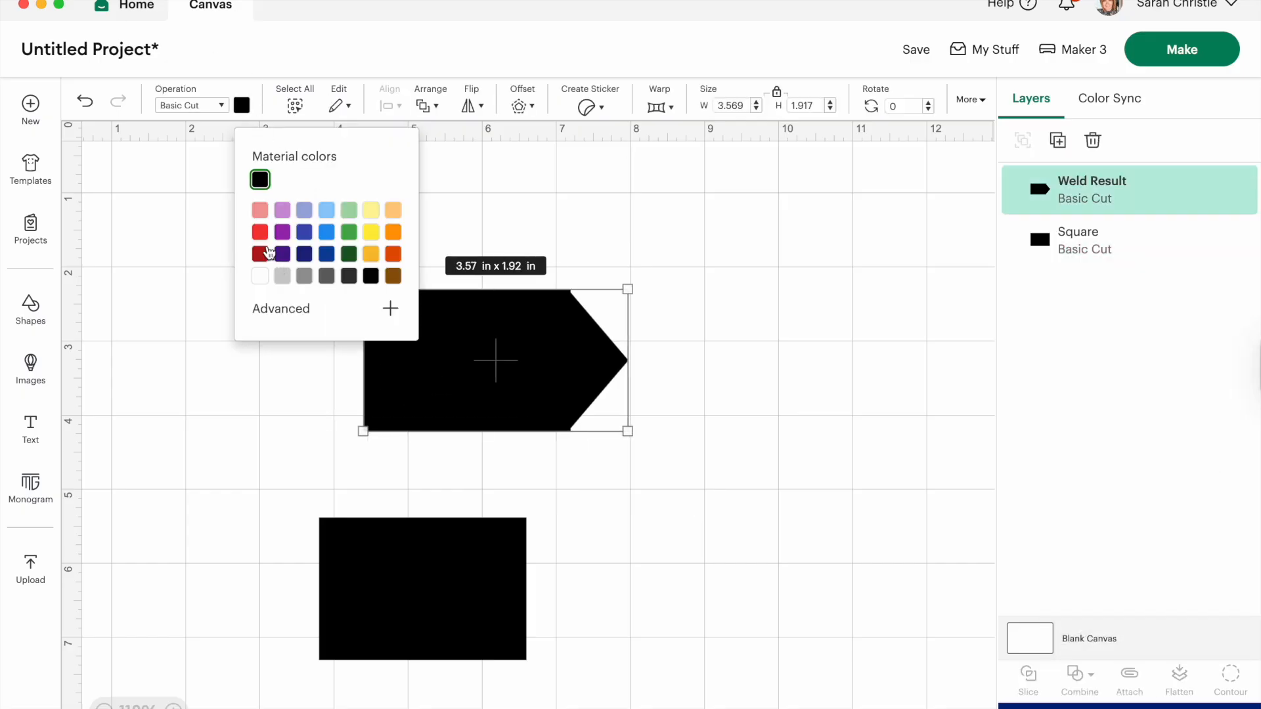
{"action": "left_click", "coordinate": [260, 209]}
Step: Enlarge the black rectangle, overlap it slightly with the arrow shape's top edge, and slice the two shapes
{"action": "left_click_drag", "start_coordinate": [425, 636], "coordinate": [538, 256]}
{"action": "left_click_drag", "start_coordinate": [428, 283], "coordinate": [331, 287]}
{"action": "left_click_drag", "start_coordinate": [521, 438], "coordinate": [530, 431]}
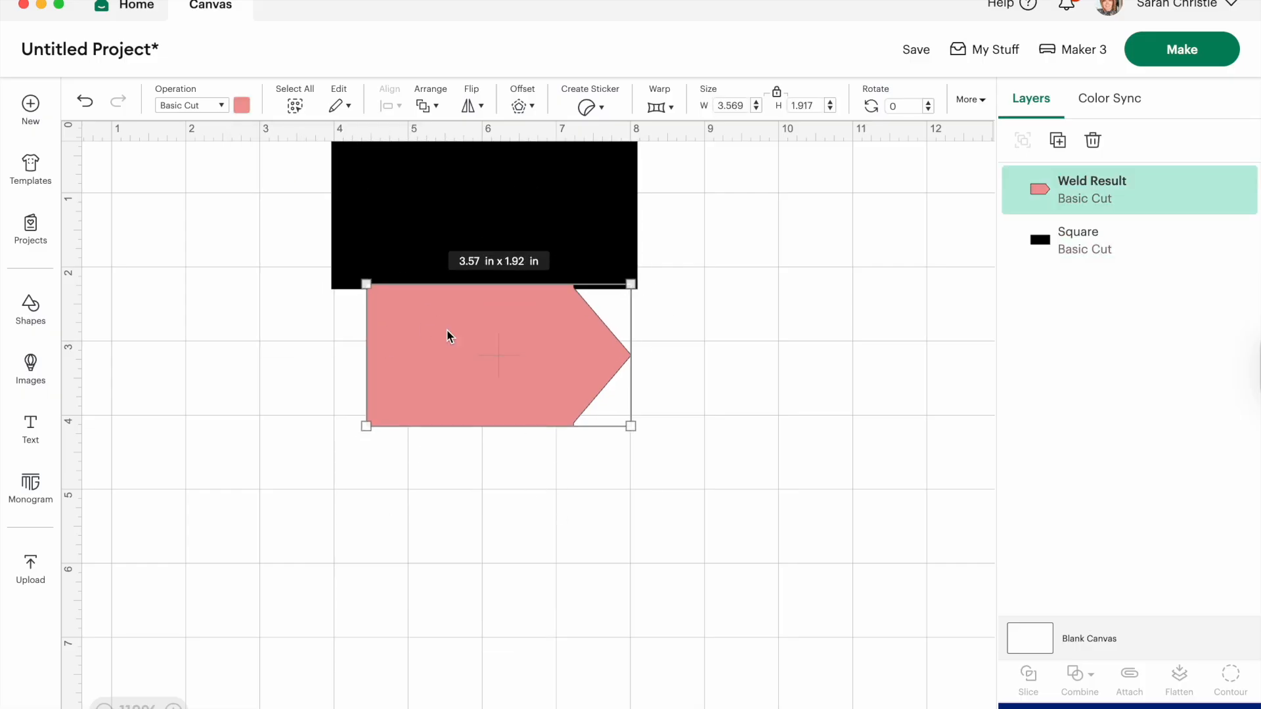
{"action": "left_click", "coordinate": [718, 501]}
{"action": "left_click_drag", "start_coordinate": [718, 486], "coordinate": [125, 134]}
{"action": "left_click", "coordinate": [1029, 677]}
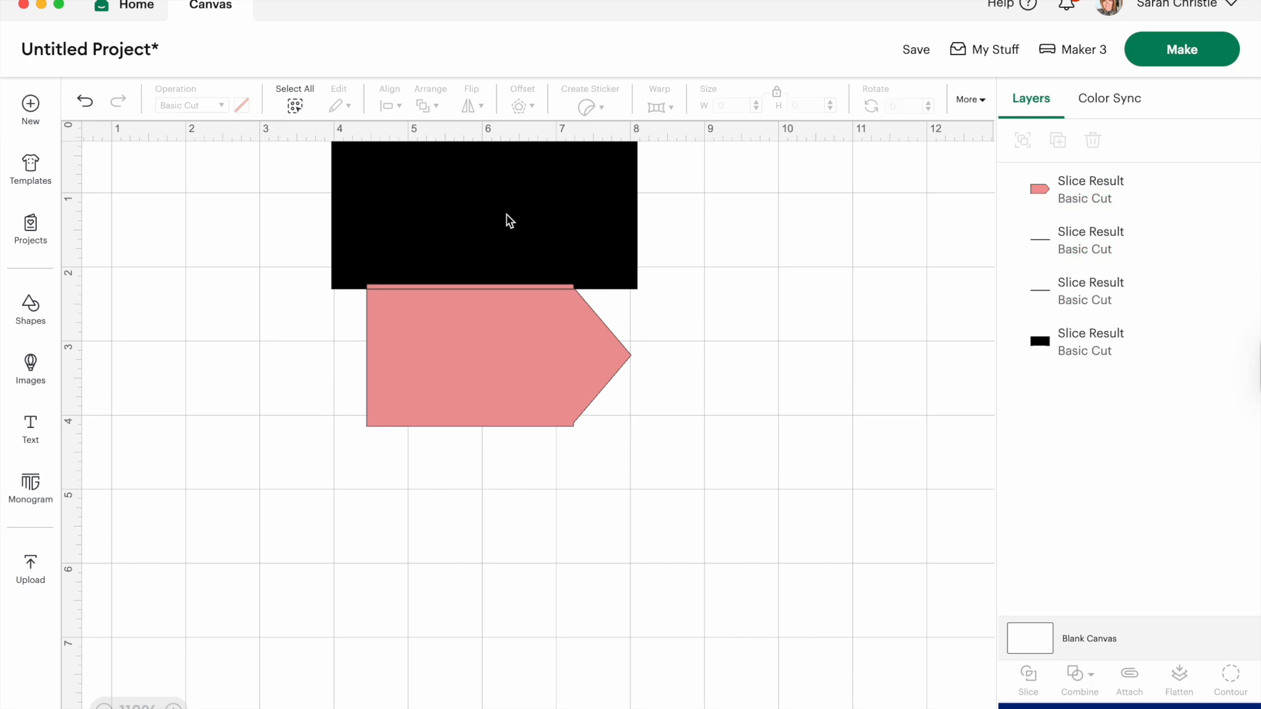
Step: Separate the slice results and delete the black rectangle and thin strips, keeping only the trimmed light red arrow shape
{"action": "left_click_drag", "start_coordinate": [514, 238], "coordinate": [513, 528]}
{"action": "left_click_drag", "start_coordinate": [480, 371], "coordinate": [726, 371]}
{"action": "left_click_drag", "start_coordinate": [591, 309], "coordinate": [400, 205]}
{"action": "key", "text": "Delete"}
Step: Reposition the trimmed arrow shape and enlarge it to about 5.05 × 2.92 in
{"action": "left_click_drag", "start_coordinate": [686, 346], "coordinate": [460, 352]}
{"action": "left_click", "coordinate": [324, 316]}
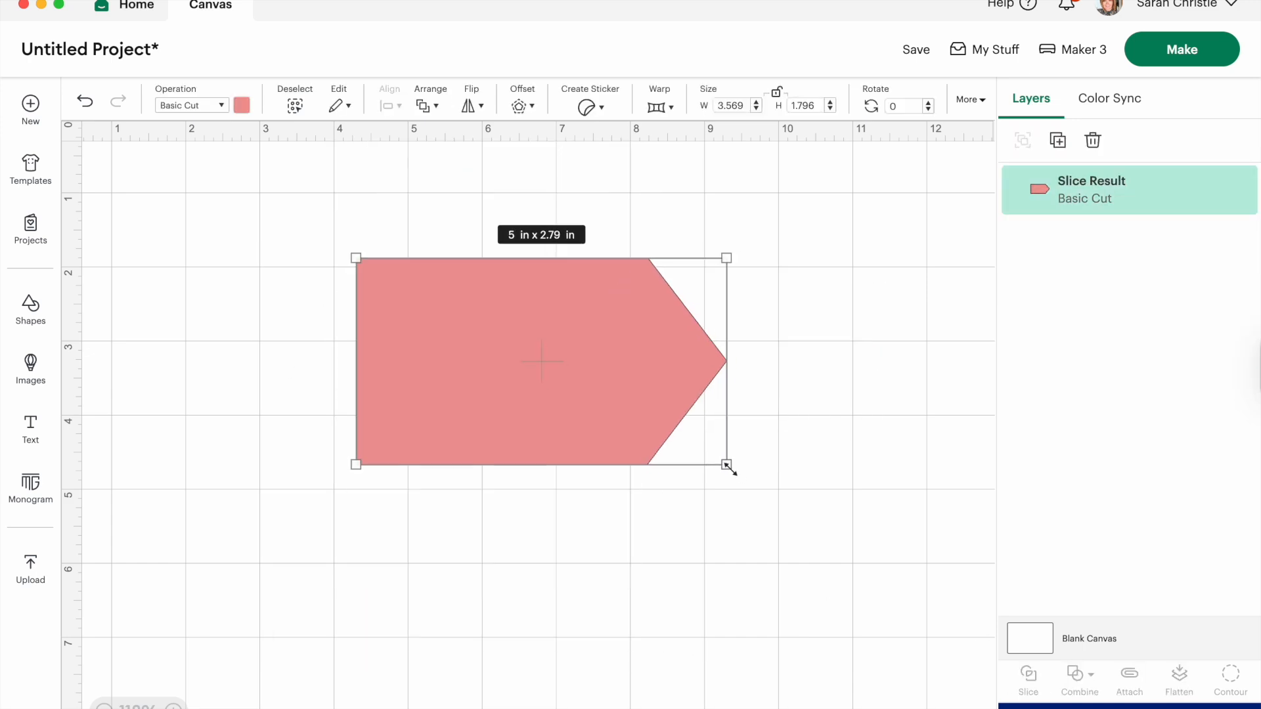
{"action": "left_click_drag", "start_coordinate": [726, 466], "coordinate": [731, 477]}
Step: Create an outward offset with rounded corners around the light red arrow shape
{"action": "left_click", "coordinate": [522, 106]}
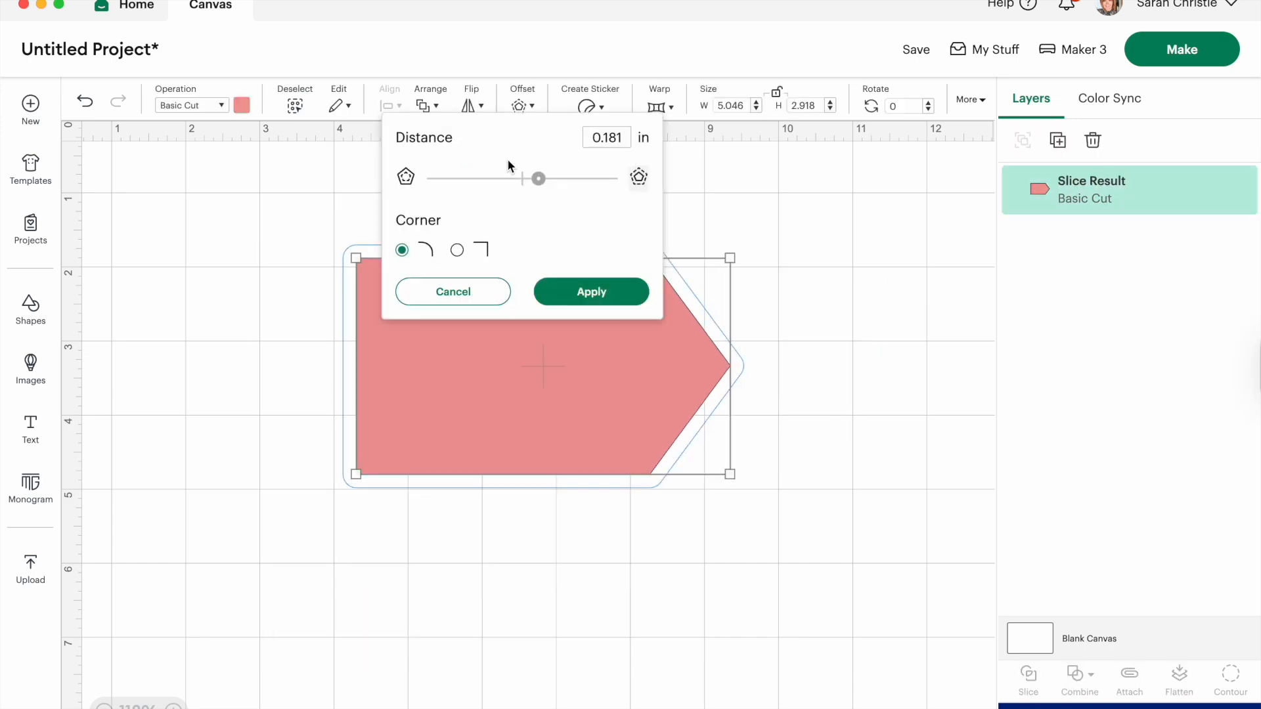
{"action": "left_click_drag", "start_coordinate": [547, 179], "coordinate": [545, 179]}
{"action": "left_click", "coordinate": [584, 292]}
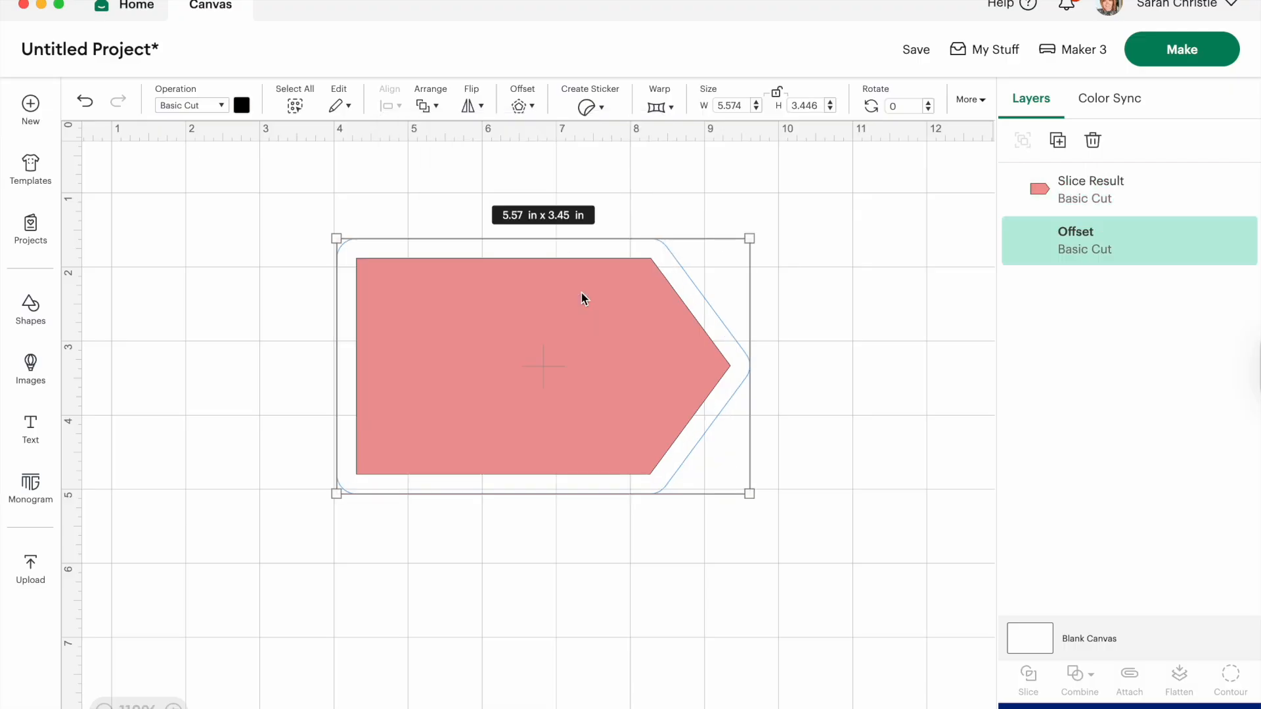
Step: Slice the arrow shape out of its offset and delete the solid pieces, keeping only the black outline frame
{"action": "left_click", "coordinate": [245, 212]}
{"action": "left_click_drag", "start_coordinate": [245, 212], "coordinate": [806, 558]}
{"action": "left_click", "coordinate": [1031, 683]}
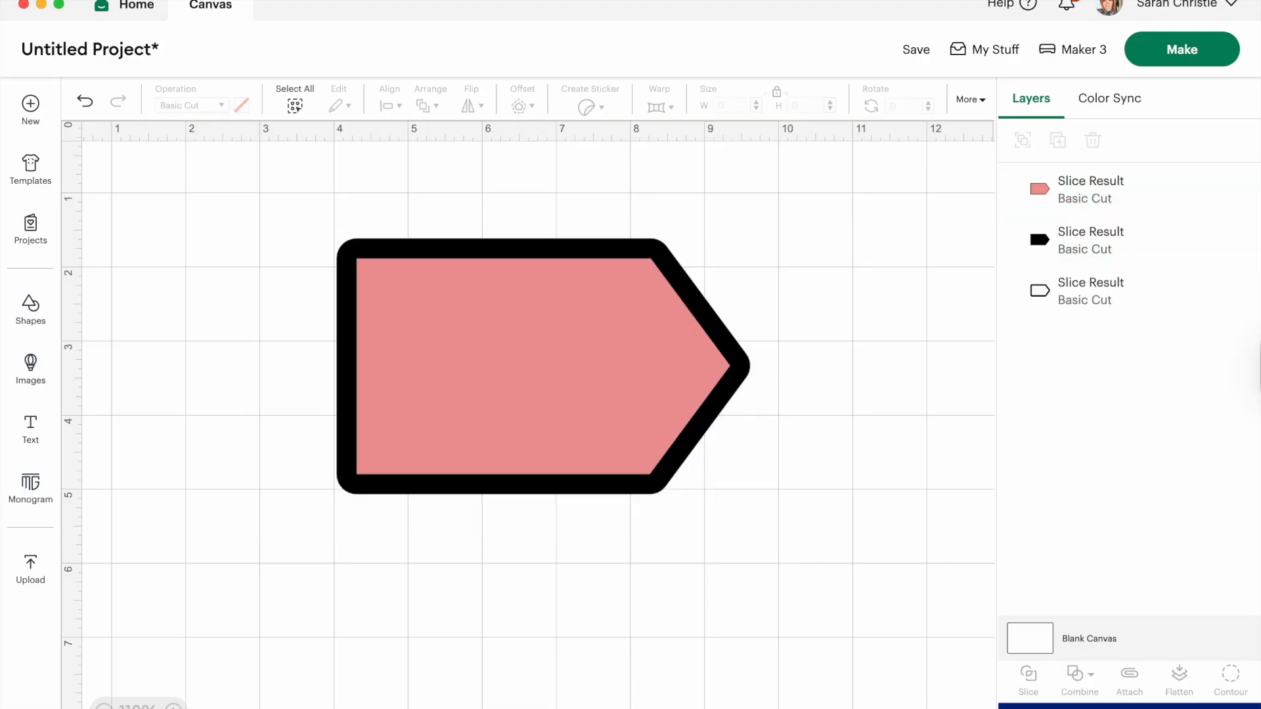
{"action": "left_click_drag", "start_coordinate": [481, 339], "coordinate": [935, 596]}
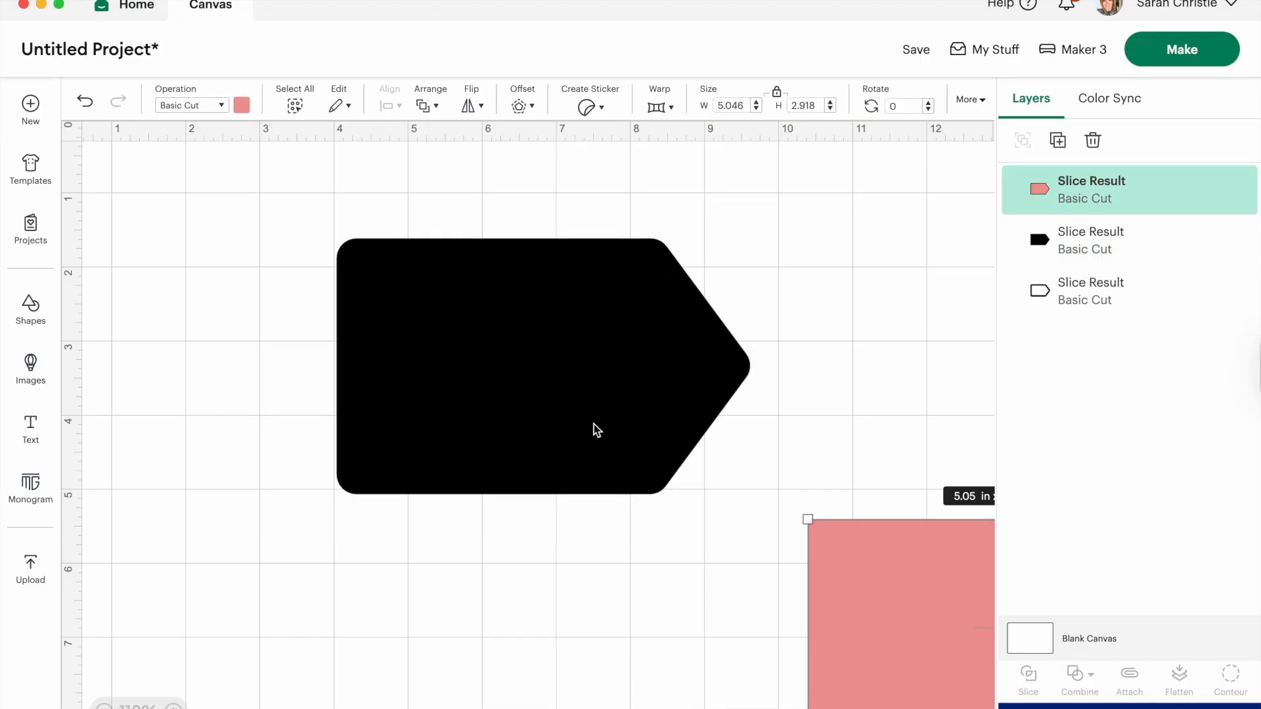
{"action": "left_click_drag", "start_coordinate": [594, 427], "coordinate": [746, 664]}
{"action": "key", "text": "Delete"}
{"action": "left_click", "coordinate": [926, 677]}
{"action": "key", "text": "Delete"}
Step: Enlarge the outline frame to about 6.95 × 4.3 in and reposition it on the canvas
{"action": "left_click_drag", "start_coordinate": [543, 419], "coordinate": [477, 408]}
{"action": "left_click_drag", "start_coordinate": [682, 477], "coordinate": [788, 543]}
{"action": "left_click_drag", "start_coordinate": [516, 317], "coordinate": [497, 253]}
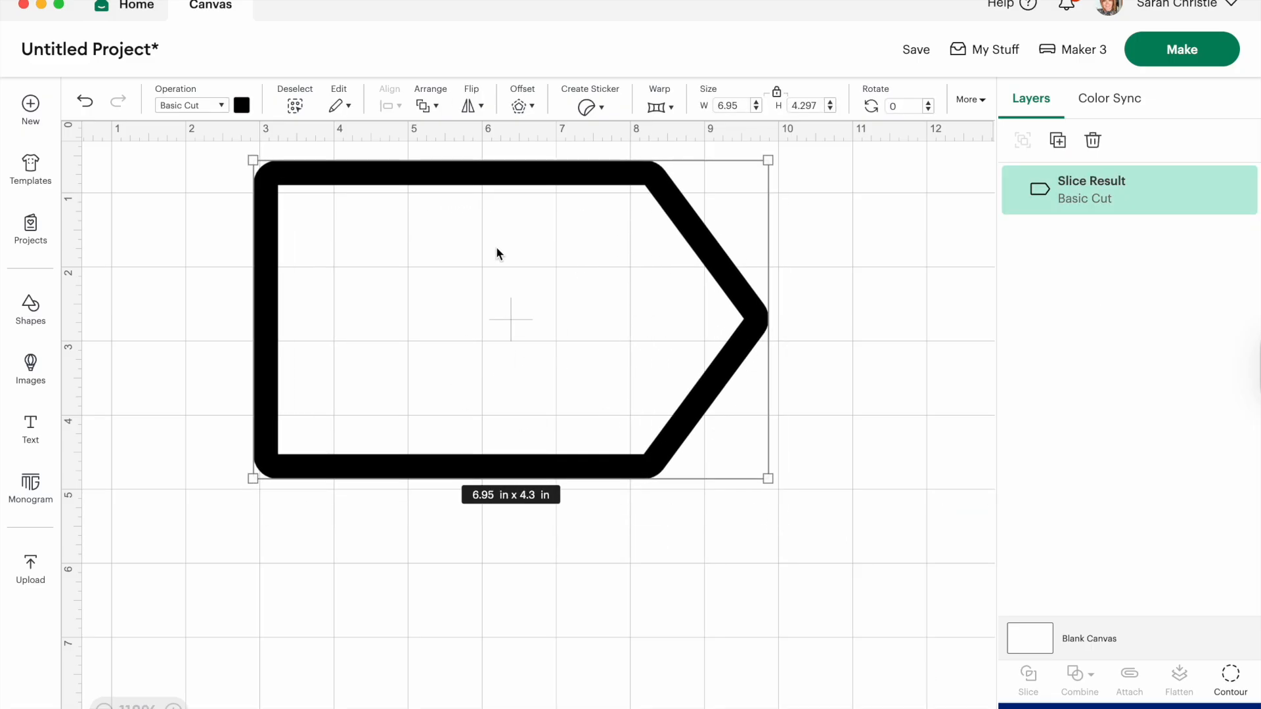
Step: Add a text object containing the person's first name in capital letters
{"action": "left_click", "coordinate": [27, 422]}
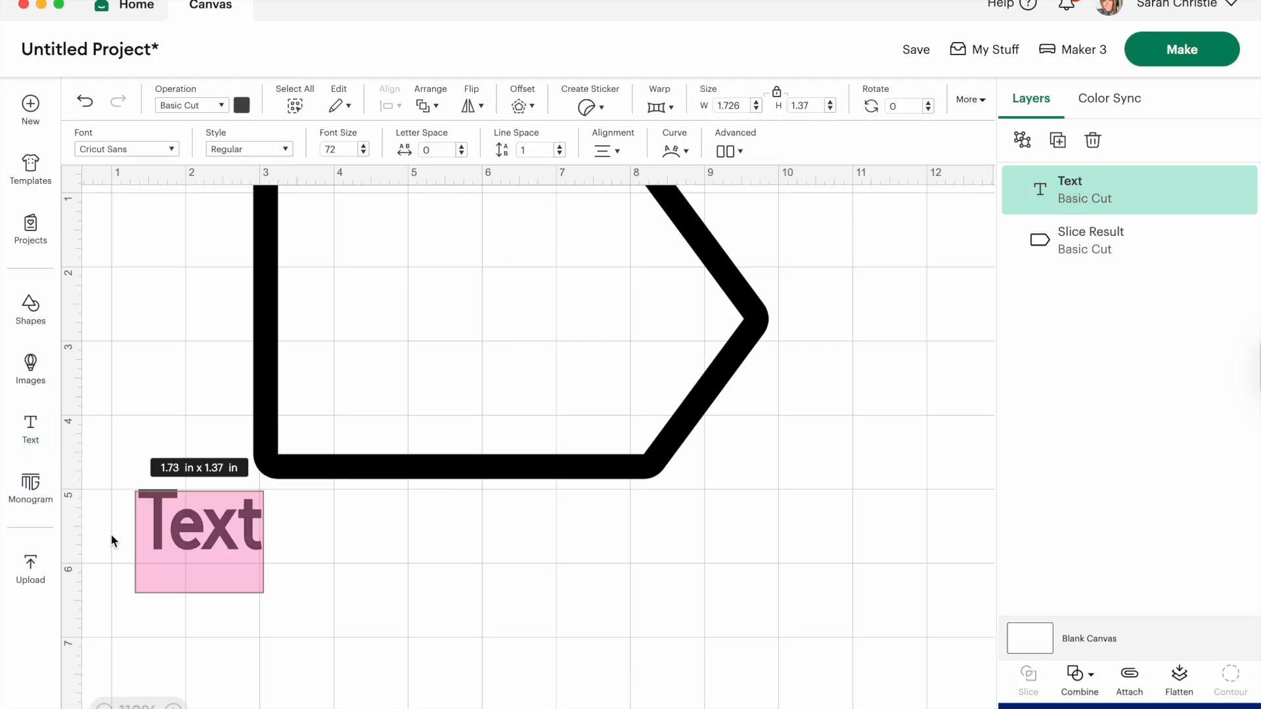
{"action": "type", "text": "SA"}
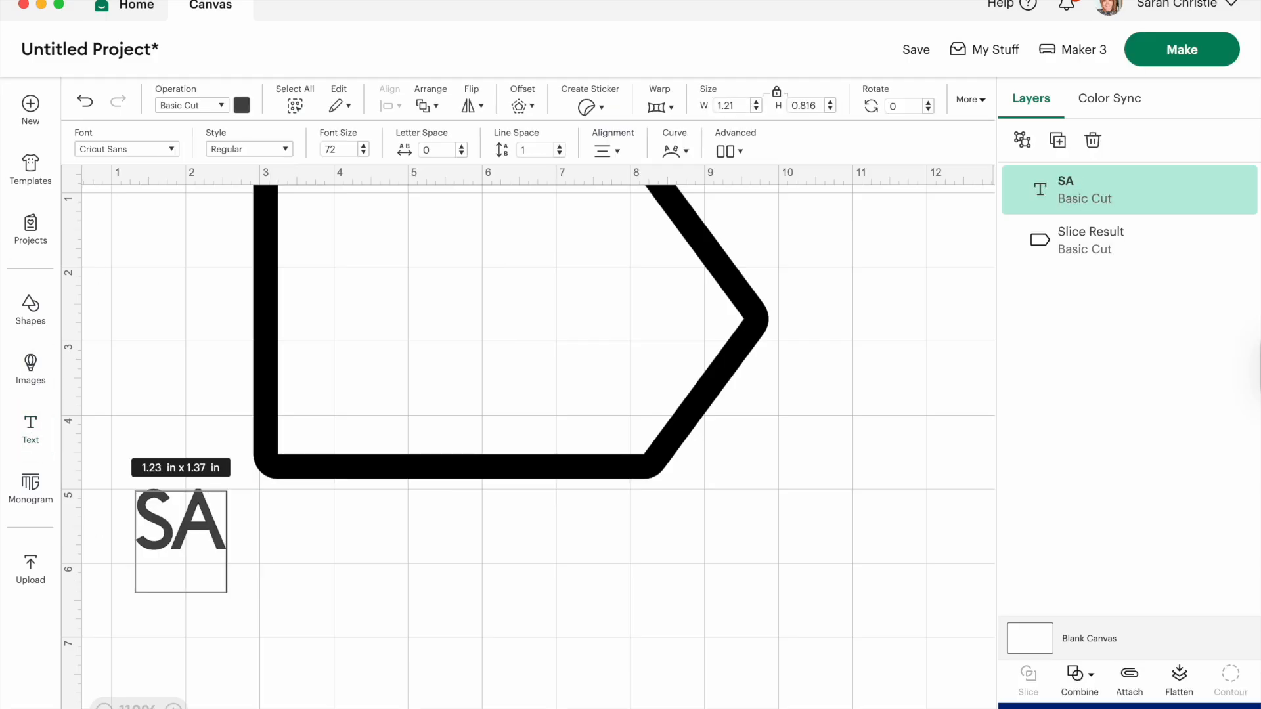
{"action": "type", "text": "RAH"}
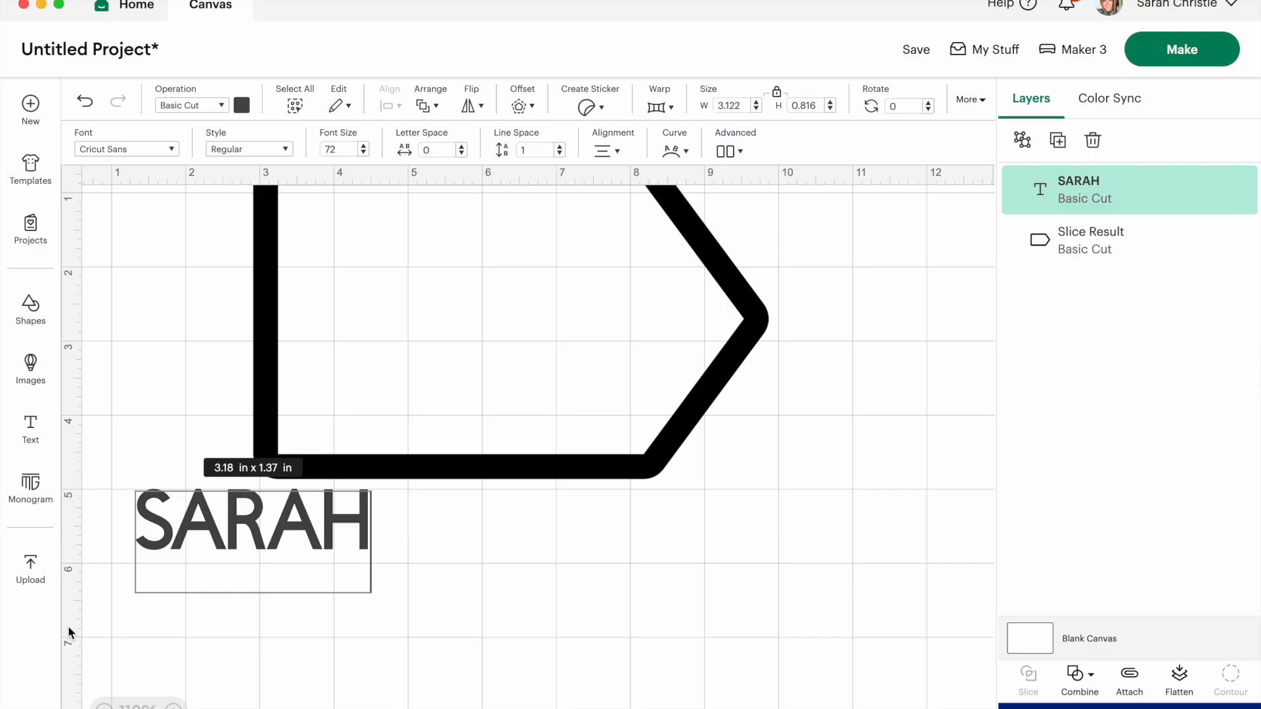
Step: Search the system fonts for "love" and apply LOVE AND BEACH 12 to the name text
{"action": "left_click", "coordinate": [225, 555]}
{"action": "double_click", "coordinate": [225, 532]}
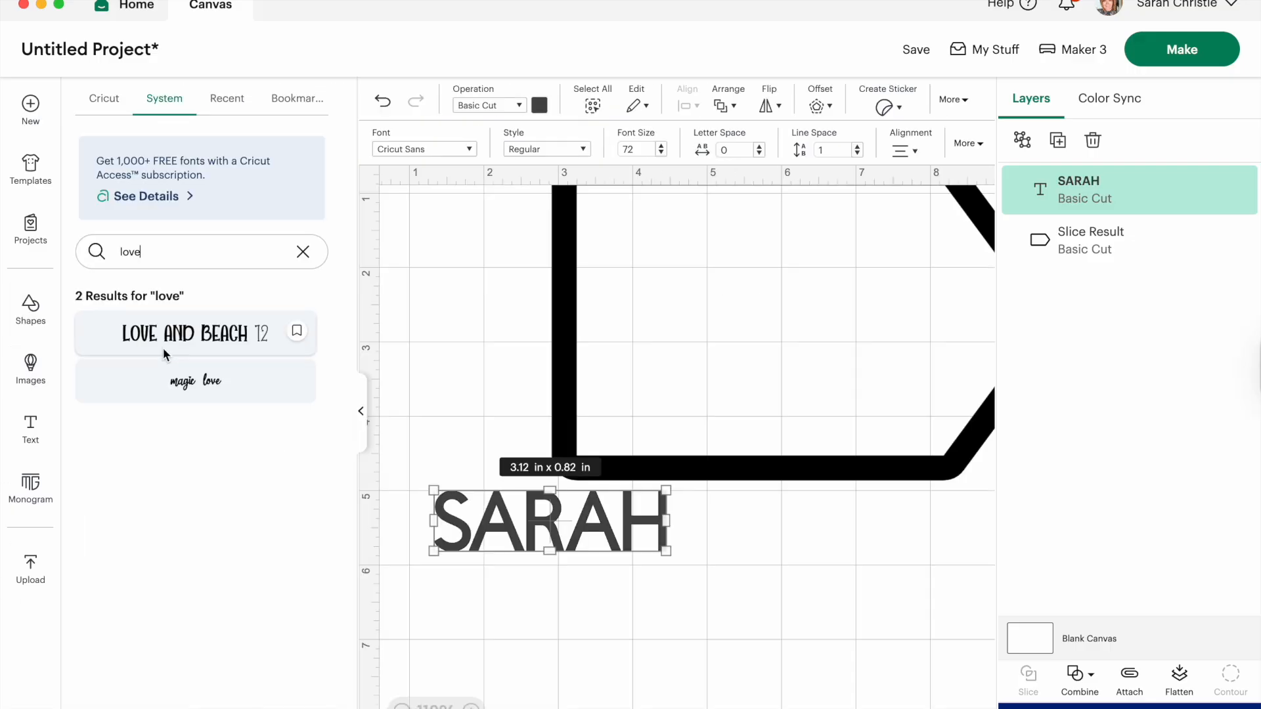
{"action": "left_click", "coordinate": [163, 342]}
{"action": "left_click_drag", "start_coordinate": [519, 535], "coordinate": [647, 593]}
{"action": "scroll", "coordinate": [650, 591], "scroll_direction": "right", "scroll_amount": 5}
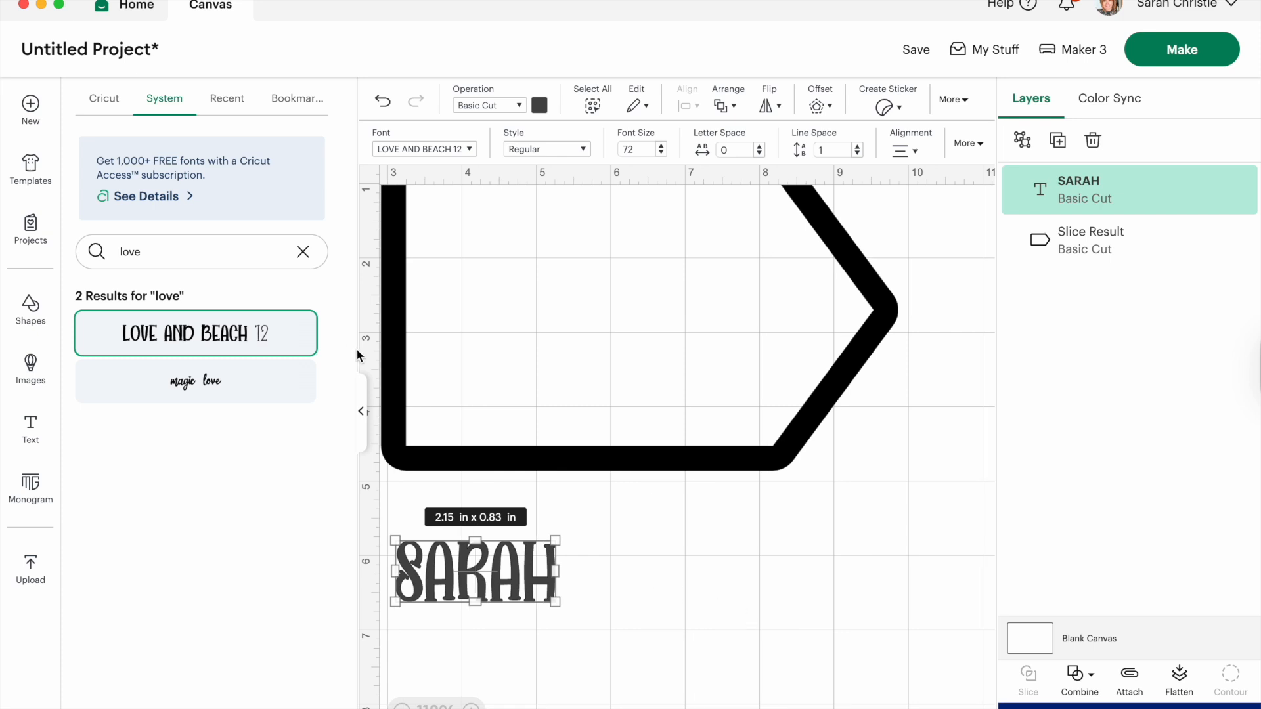
{"action": "left_click", "coordinate": [362, 411]}
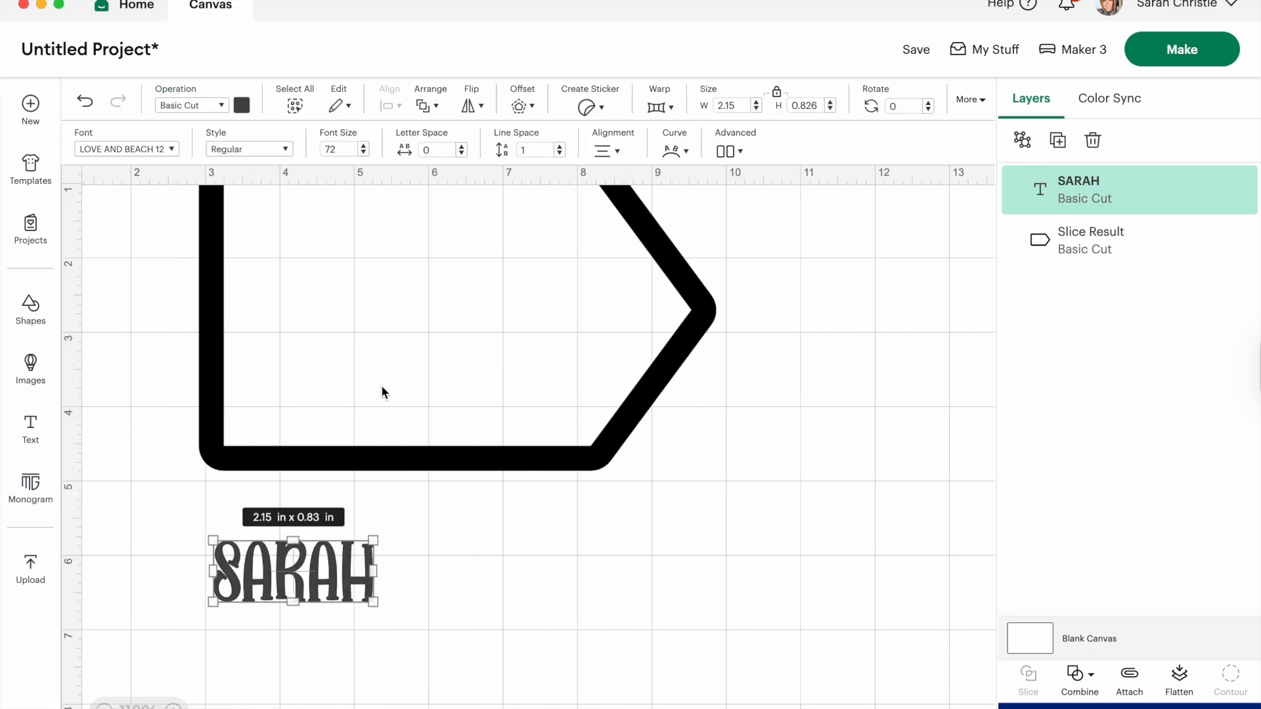
Step: Move the name text inside the arrow frame and adjust the positions of the frame and text
{"action": "left_click_drag", "start_coordinate": [280, 573], "coordinate": [329, 274]}
{"action": "scroll", "coordinate": [331, 272], "scroll_direction": "up", "scroll_amount": 2}
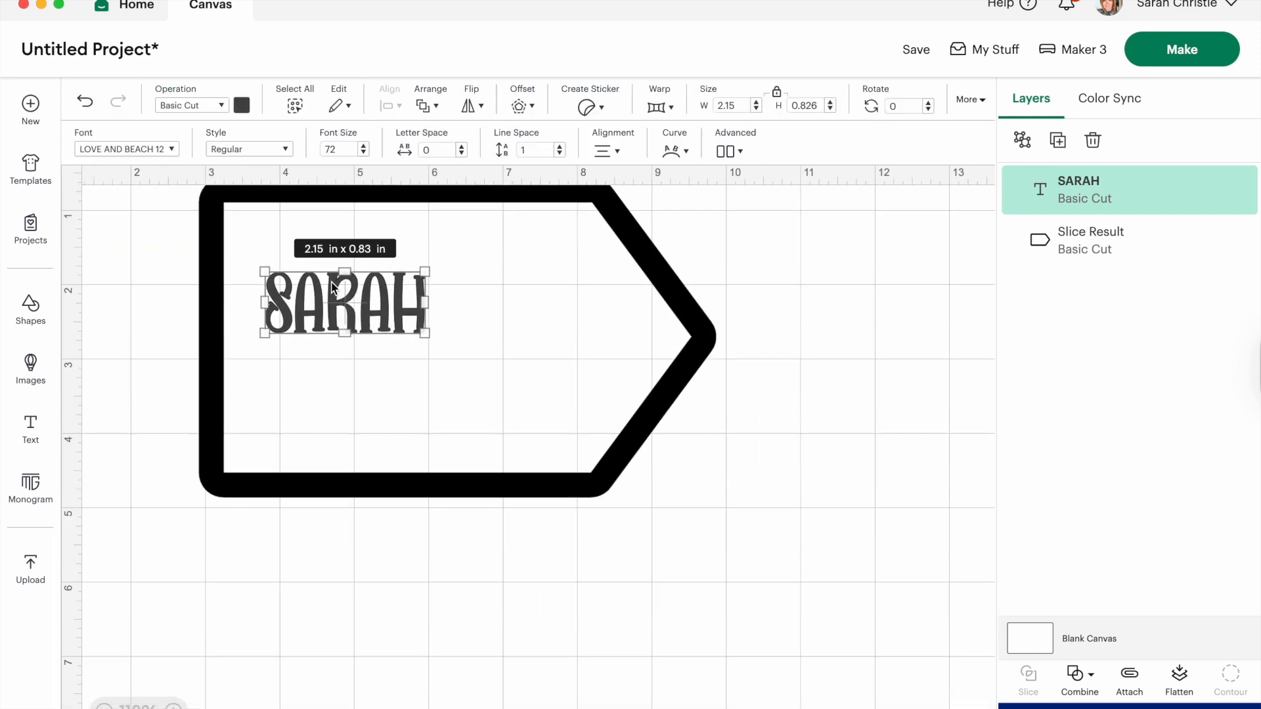
{"action": "left_click", "coordinate": [440, 479]}
{"action": "left_click_drag", "start_coordinate": [457, 501], "coordinate": [477, 518]}
{"action": "left_click", "coordinate": [259, 332]}
{"action": "mouse_move", "coordinate": [259, 333]}
{"action": "left_mouse_down"}
{"action": "mouse_move", "coordinate": [245, 332]}
{"action": "mouse_move", "coordinate": [272, 336]}
{"action": "left_mouse_up"}
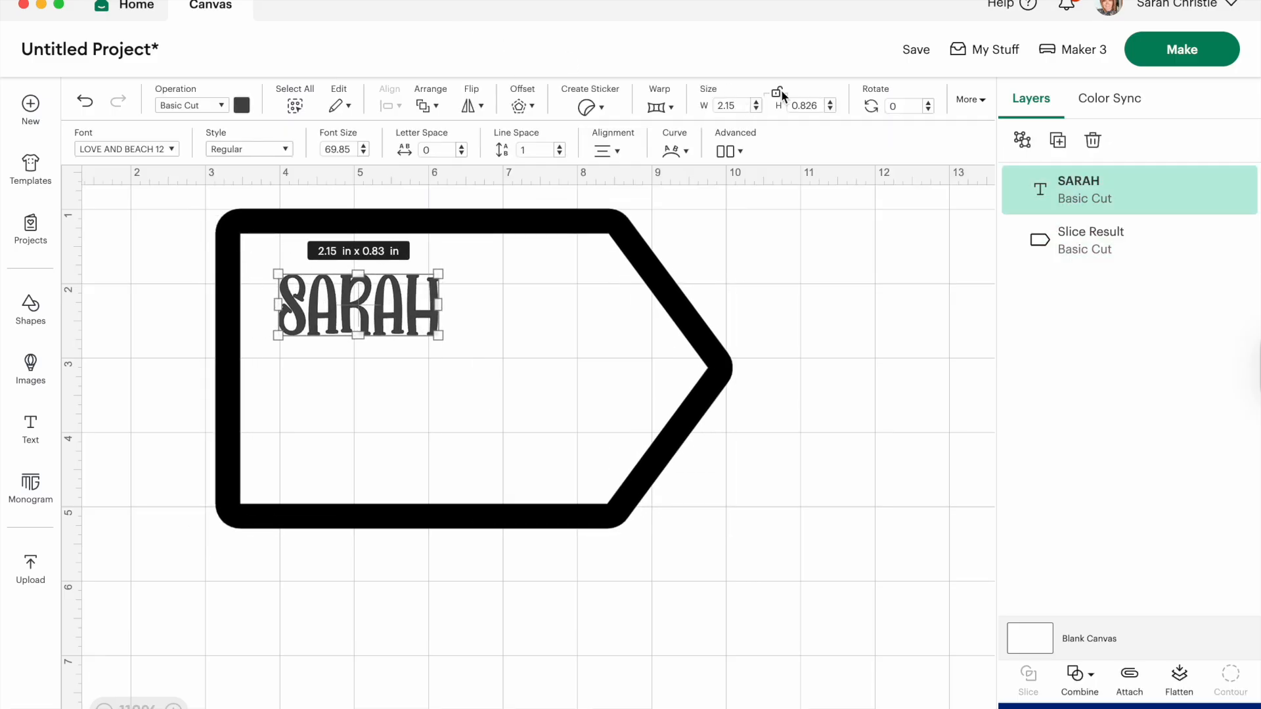
Step: Unlock the name text's proportions and stretch it to fill the frame, overlapping the frame's borders
{"action": "left_click_drag", "start_coordinate": [438, 335], "coordinate": [687, 543]}
{"action": "left_click_drag", "start_coordinate": [498, 402], "coordinate": [456, 356]}
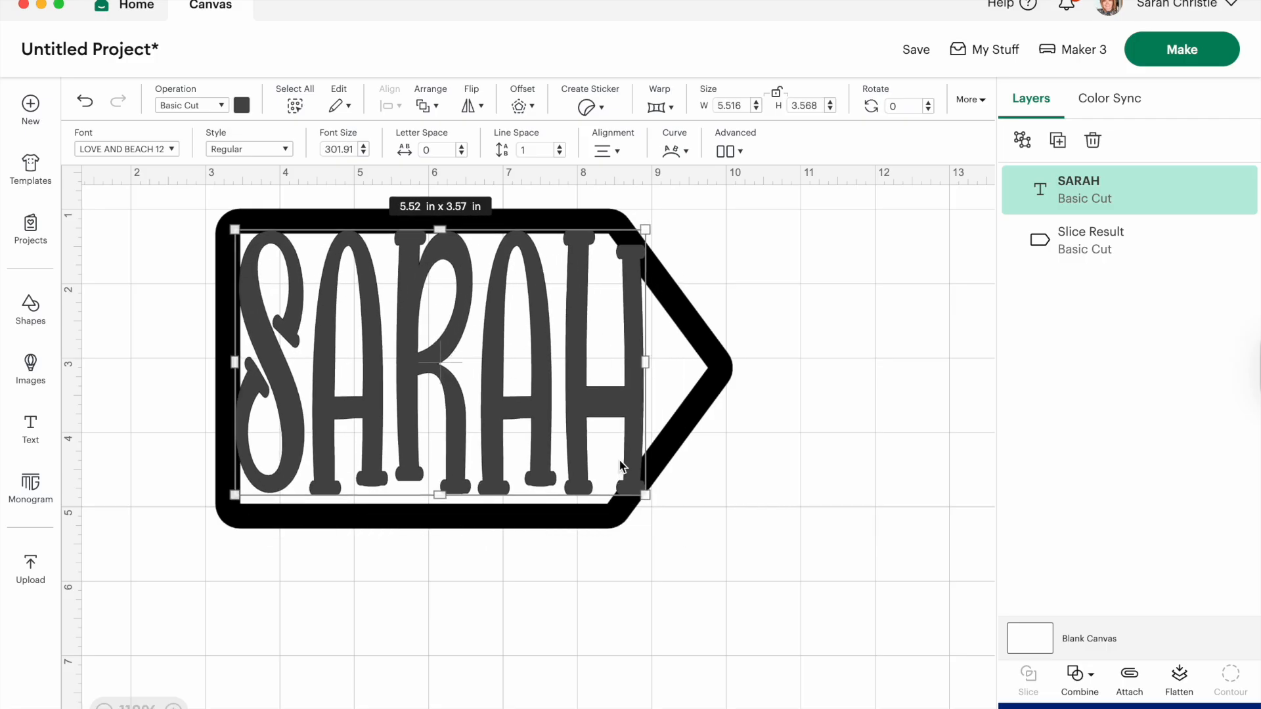
{"action": "left_click_drag", "start_coordinate": [646, 502], "coordinate": [658, 518]}
{"action": "left_click", "coordinate": [697, 342]}
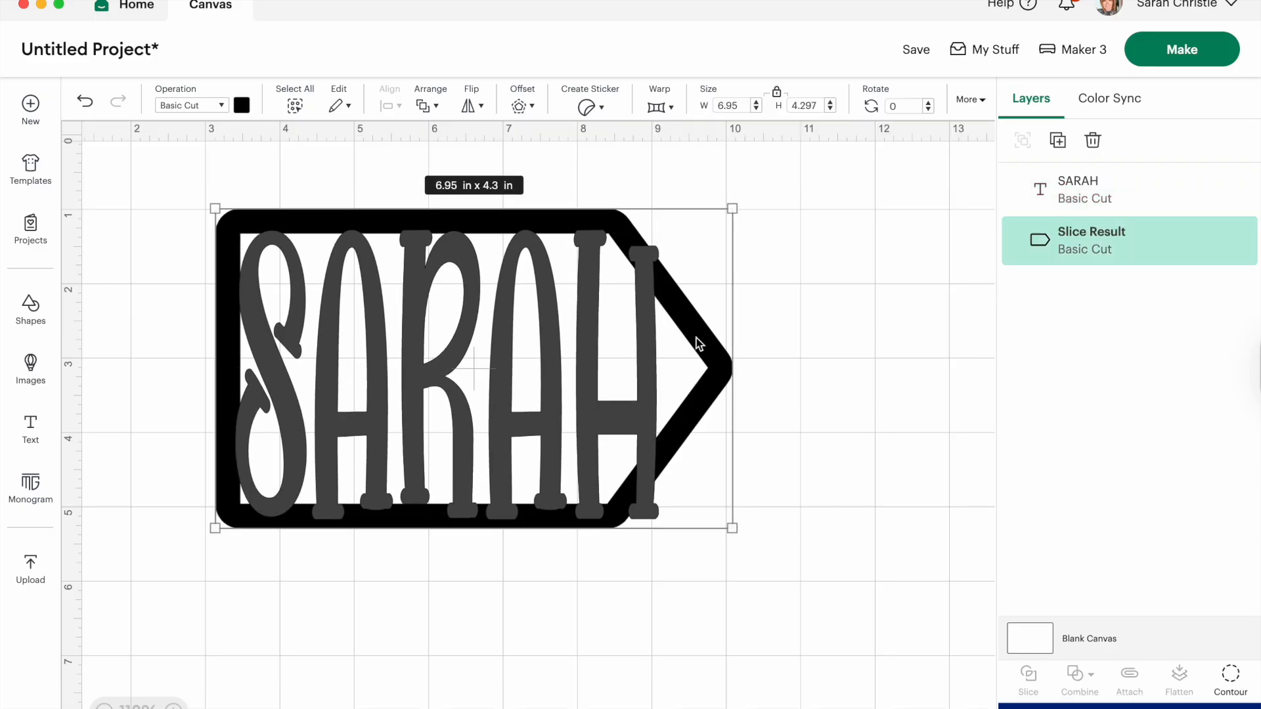
Step: Duplicate the arrow frame, set the copy aside, and nudge the name text slightly inside the original frame
{"action": "left_click", "coordinate": [1057, 140]}
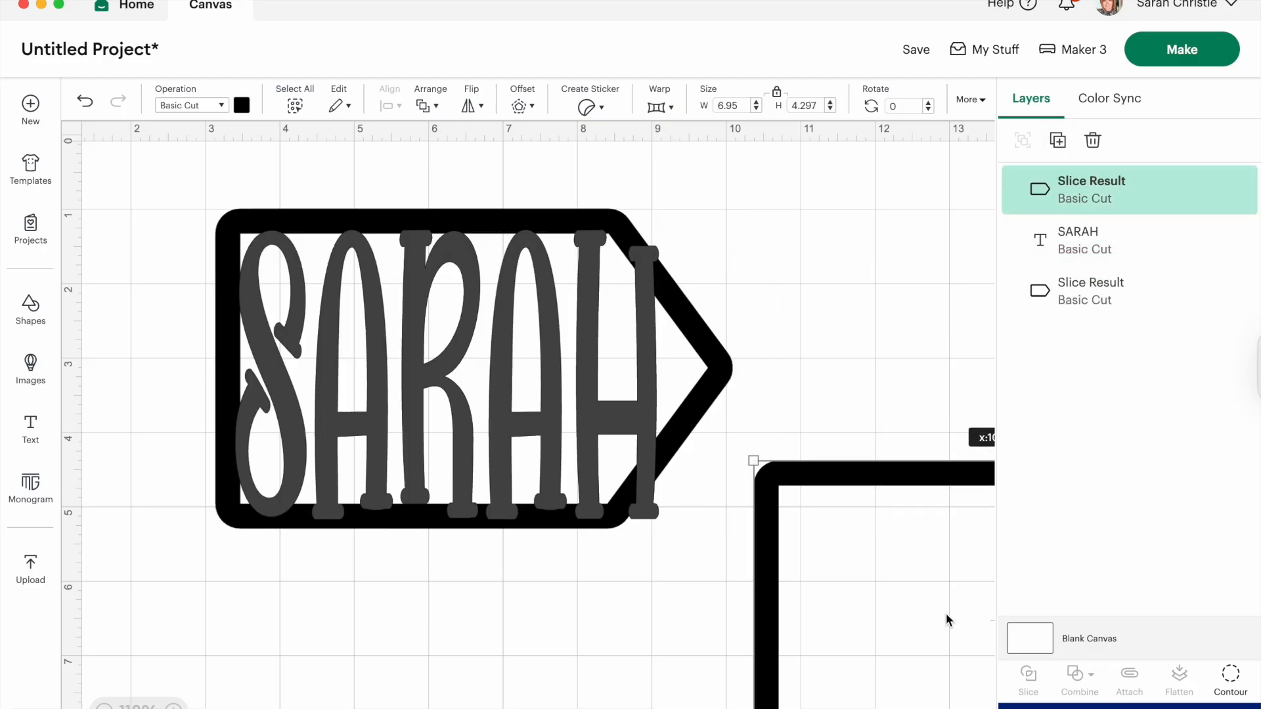
{"action": "left_click", "coordinate": [620, 454]}
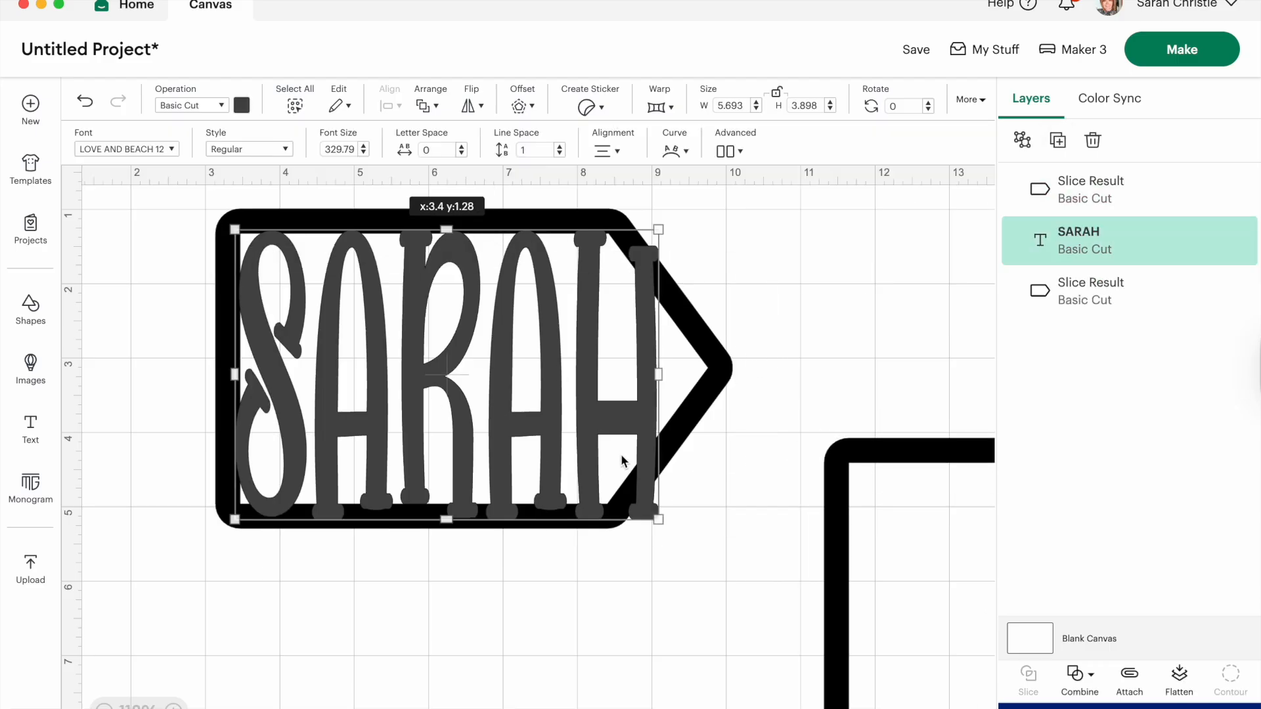
{"action": "left_click", "coordinate": [674, 701]}
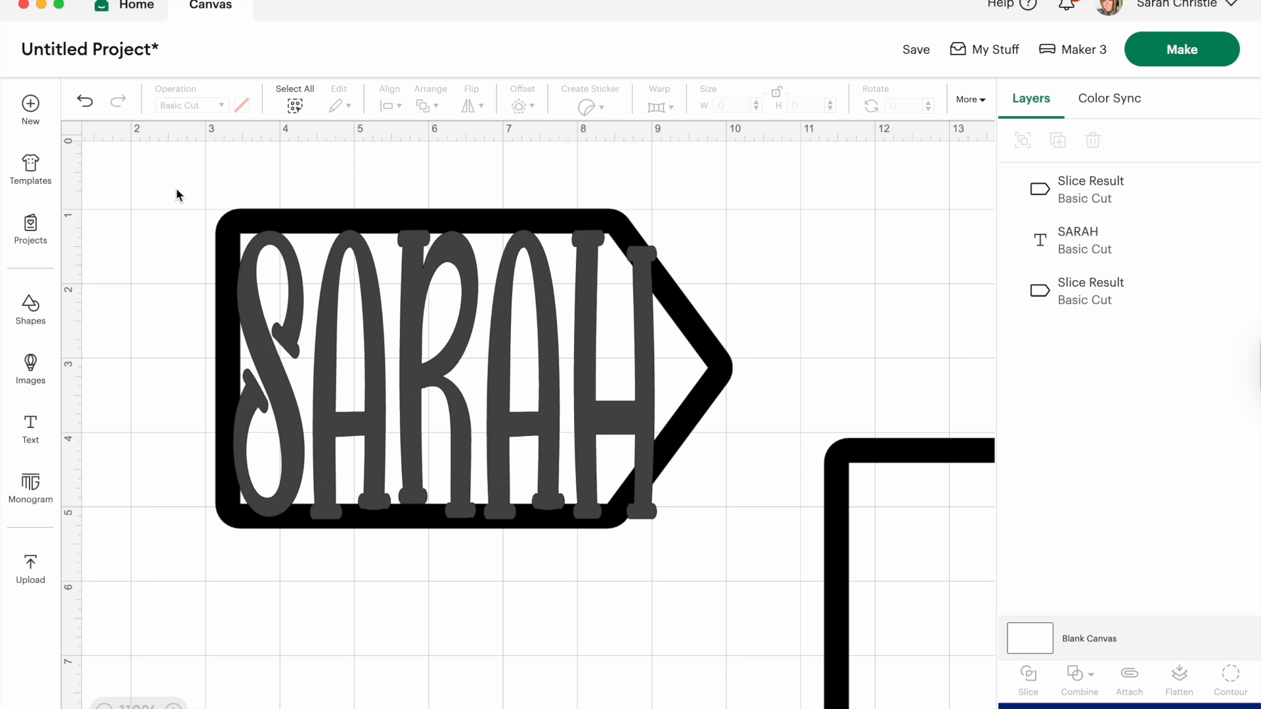
Step: Weld the name text and the surrounding arrow frame into one shape
{"action": "left_click_drag", "start_coordinate": [162, 173], "coordinate": [718, 547]}
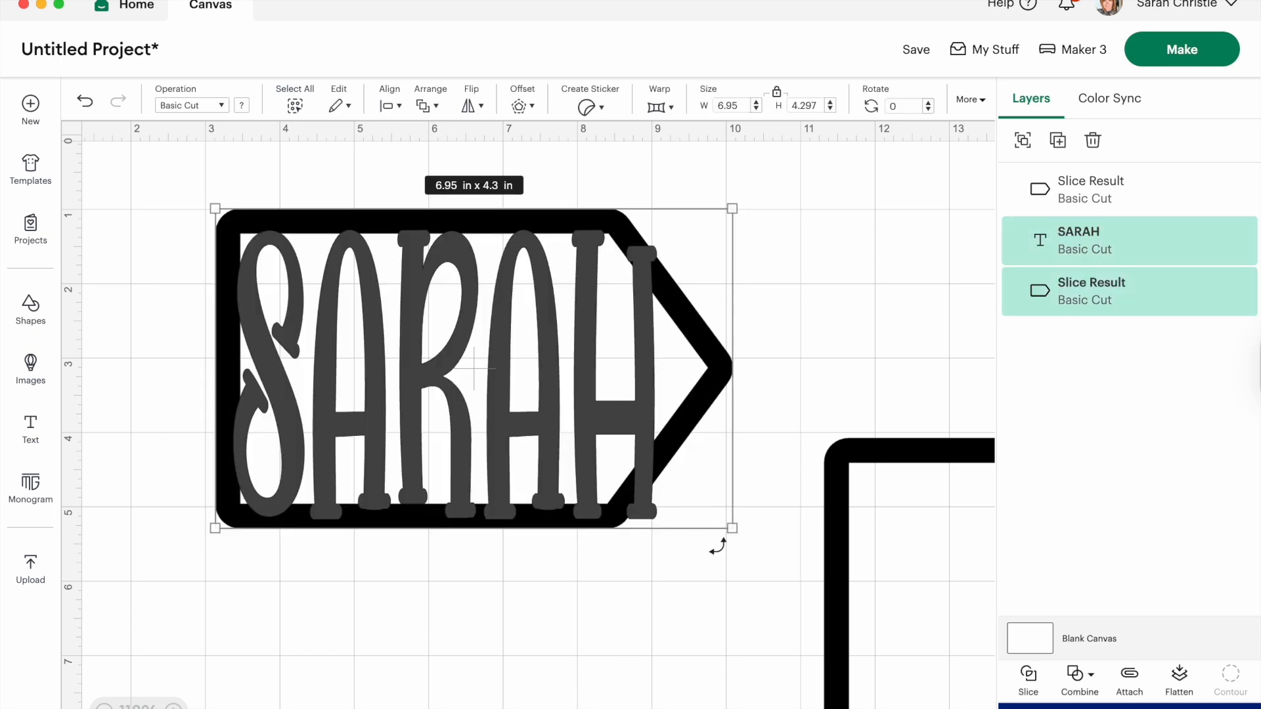
{"action": "left_click", "coordinate": [813, 327]}
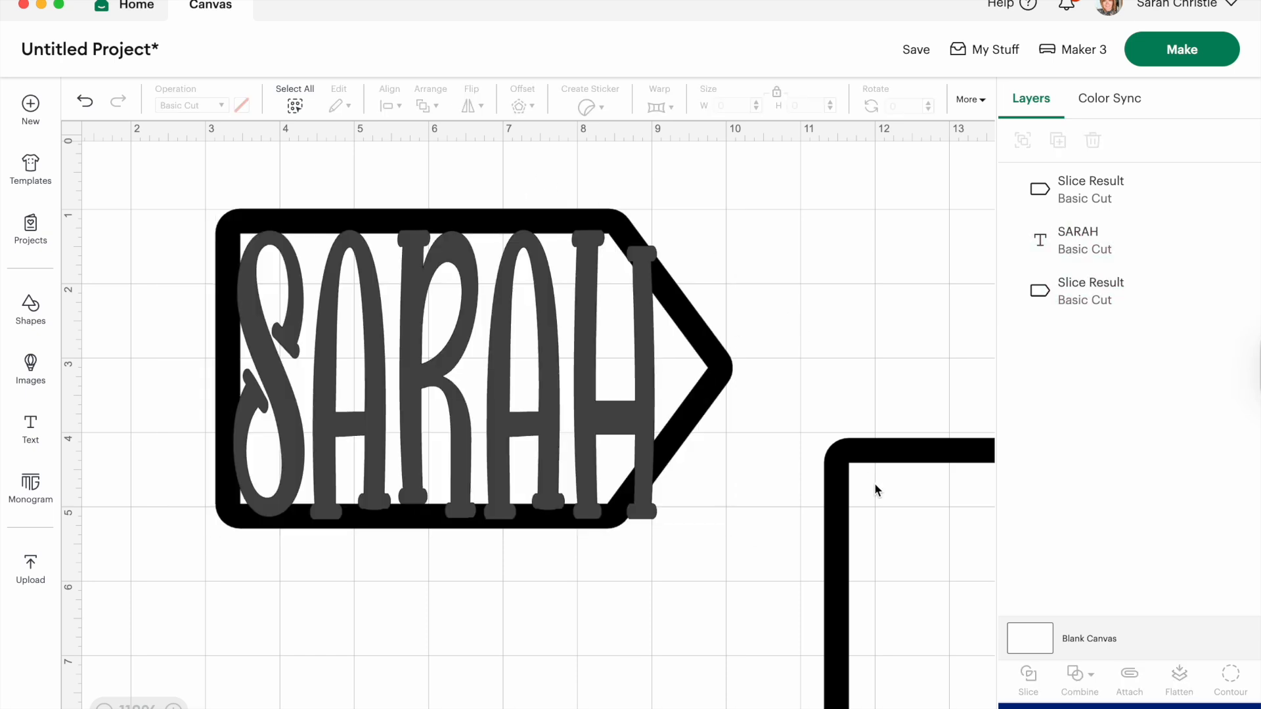
{"action": "left_click_drag", "start_coordinate": [193, 177], "coordinate": [739, 578]}
{"action": "left_click", "coordinate": [1079, 673]}
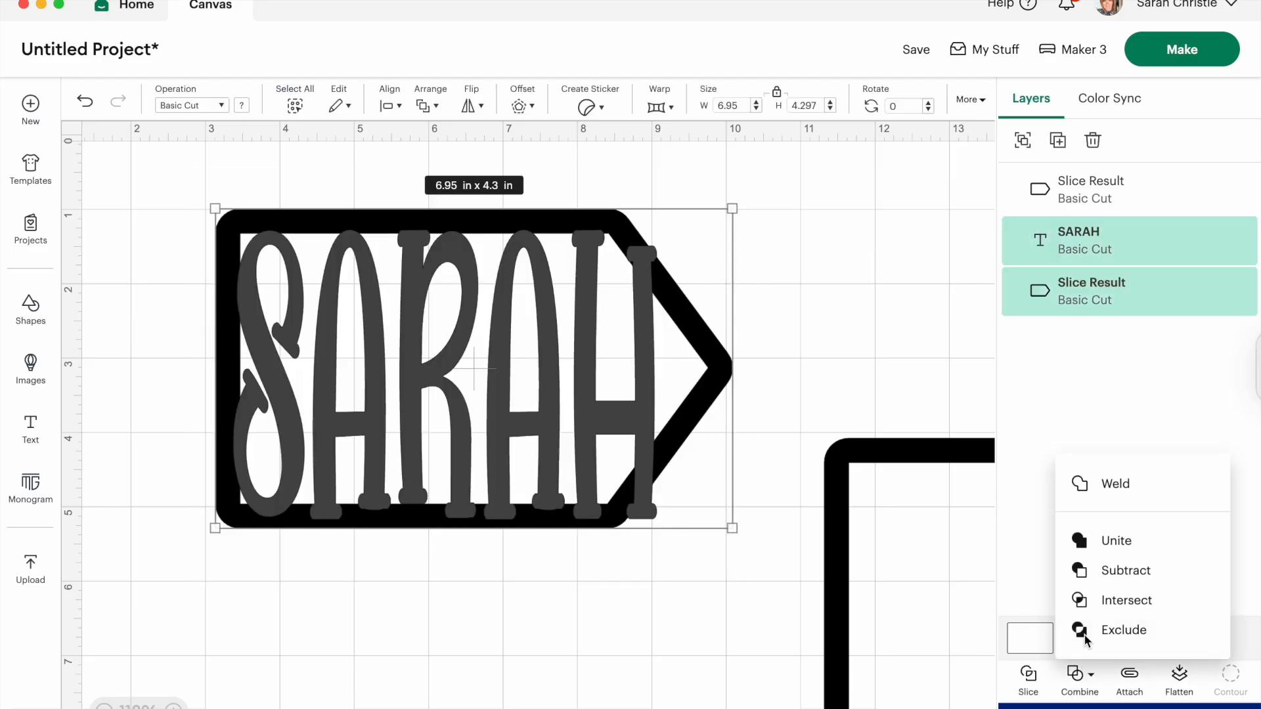
{"action": "left_click", "coordinate": [1083, 484]}
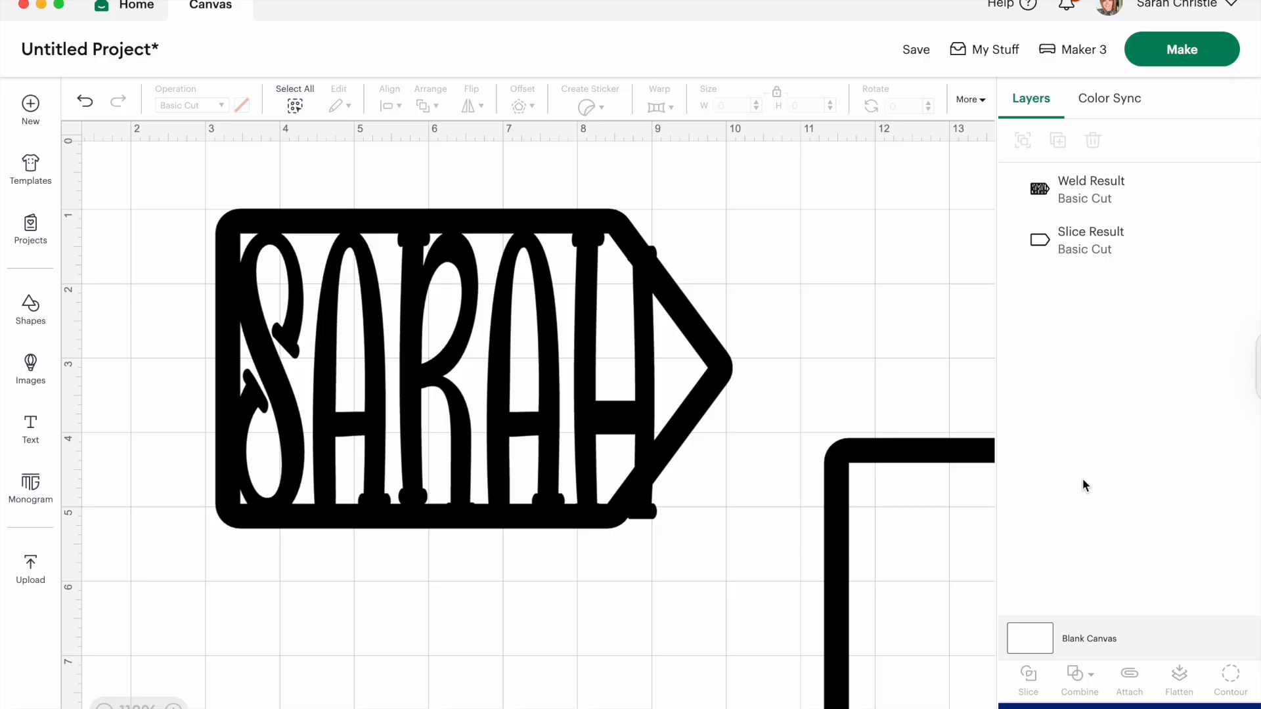
Step: Move the spare arrow frame over the welded name design and recolour it light purple
{"action": "left_click_drag", "start_coordinate": [836, 542], "coordinate": [218, 303]}
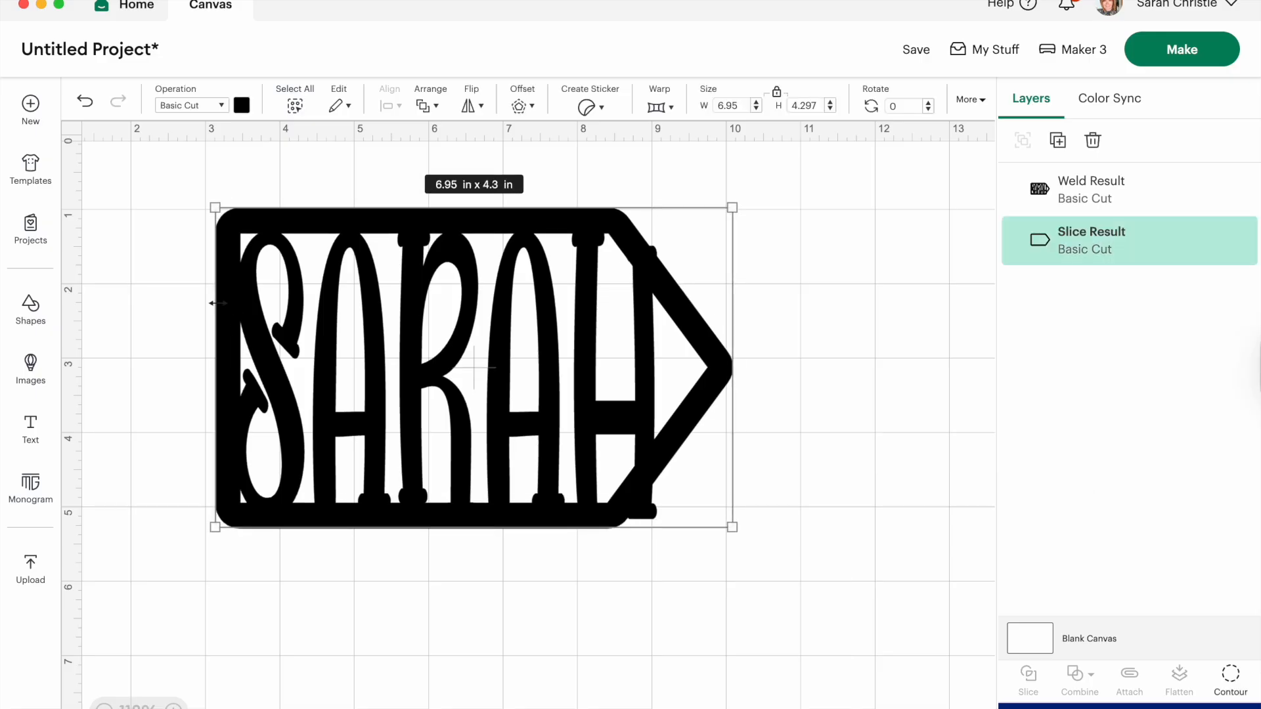
{"action": "left_click", "coordinate": [241, 106]}
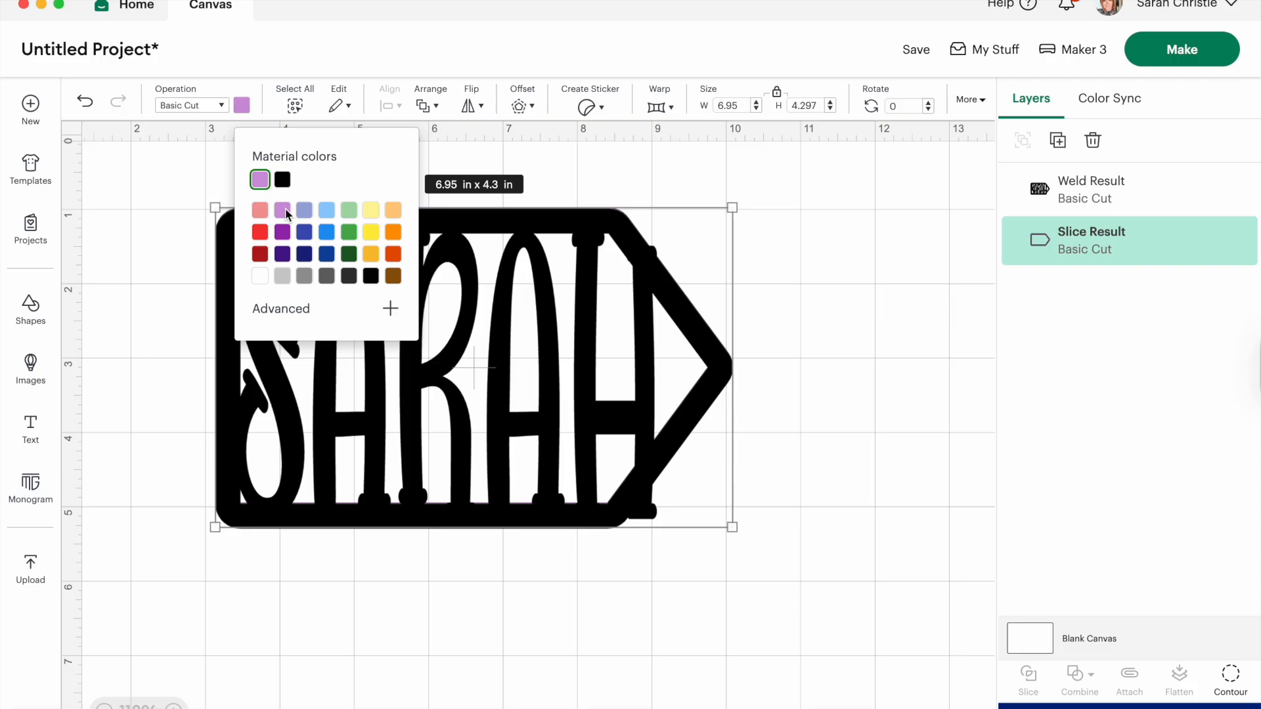
{"action": "left_click", "coordinate": [837, 595]}
Step: Shift the welded name design slightly and send it behind the purple frame
{"action": "mouse_move", "coordinate": [385, 334]}
{"action": "left_mouse_down"}
{"action": "mouse_move", "coordinate": [384, 360]}
{"action": "mouse_move", "coordinate": [385, 329]}
{"action": "left_mouse_up"}
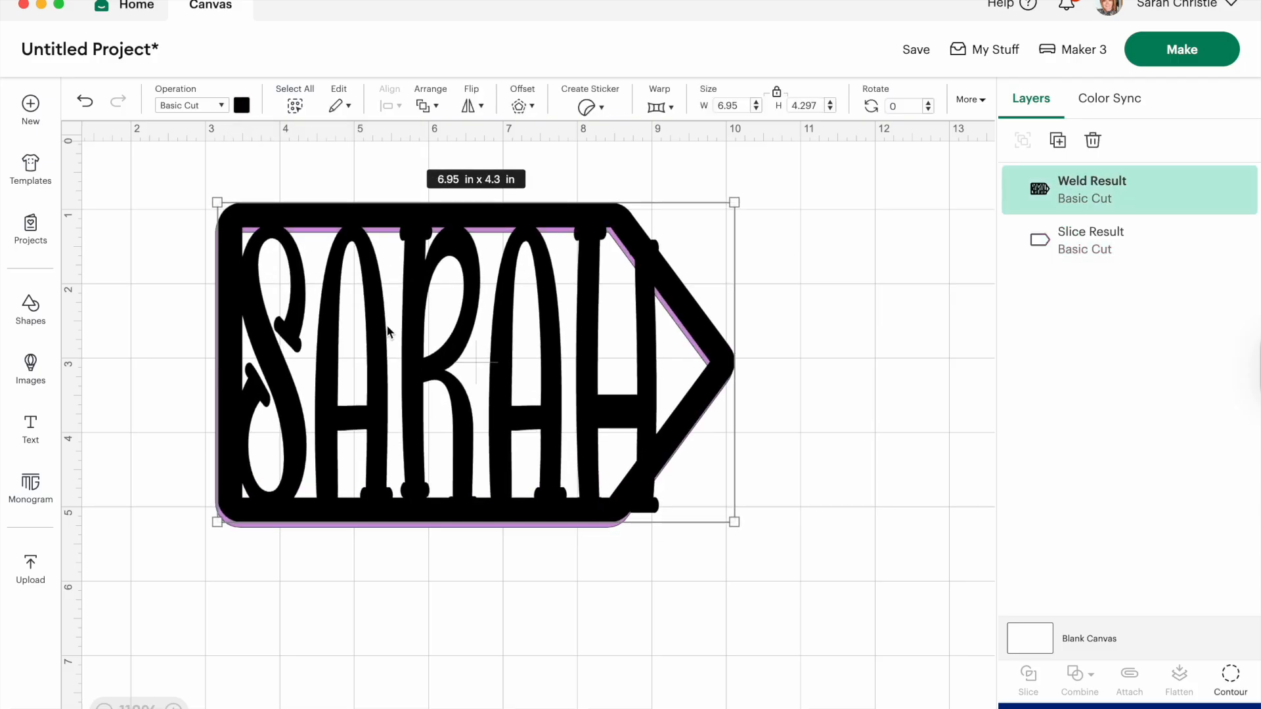
{"action": "right_click", "coordinate": [385, 329]}
{"action": "left_click", "coordinate": [420, 458]}
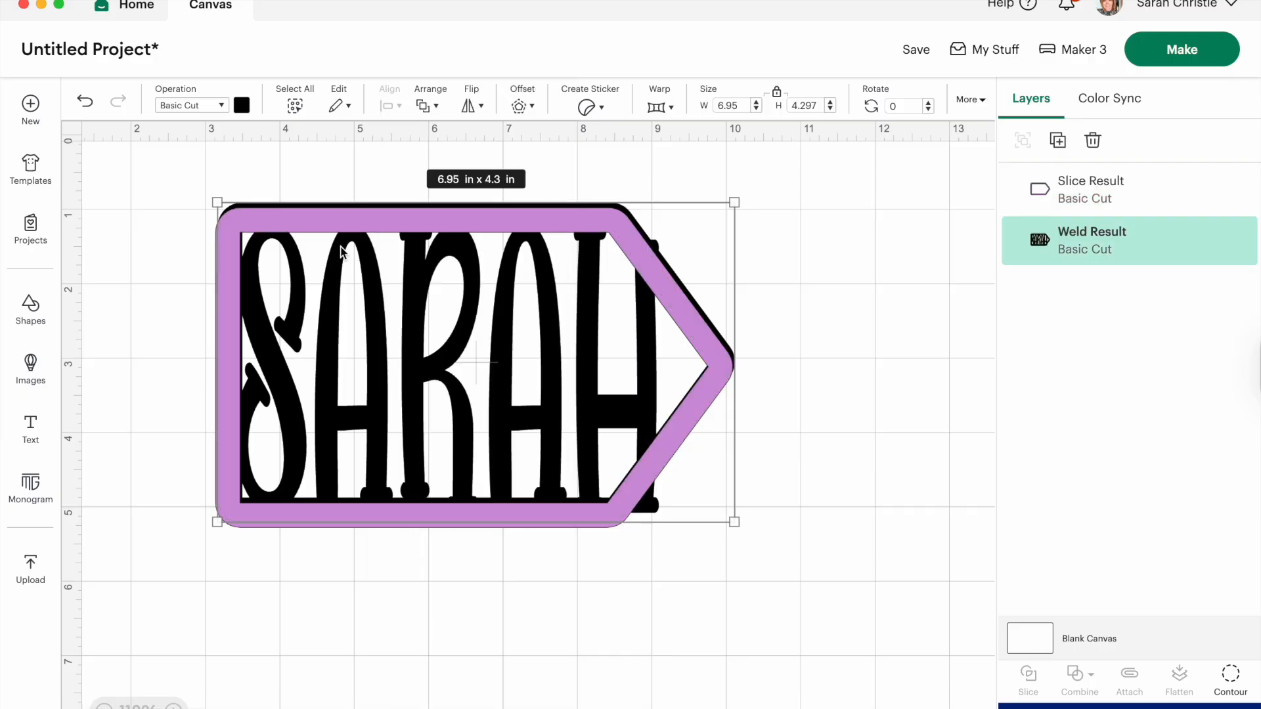
Step: Duplicate the purple arrow frame and move the copy aside, away from the welded name design
{"action": "left_click", "coordinate": [1230, 679]}
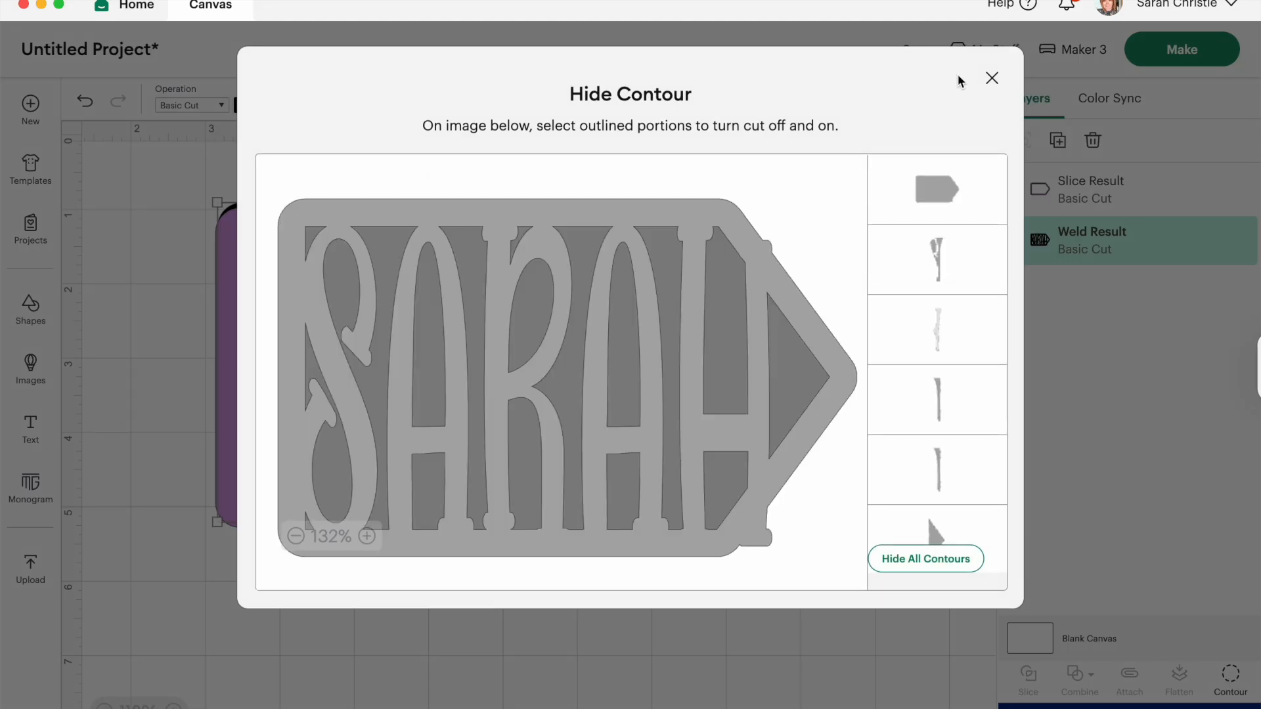
{"action": "left_click", "coordinate": [992, 78]}
{"action": "left_click", "coordinate": [1059, 193]}
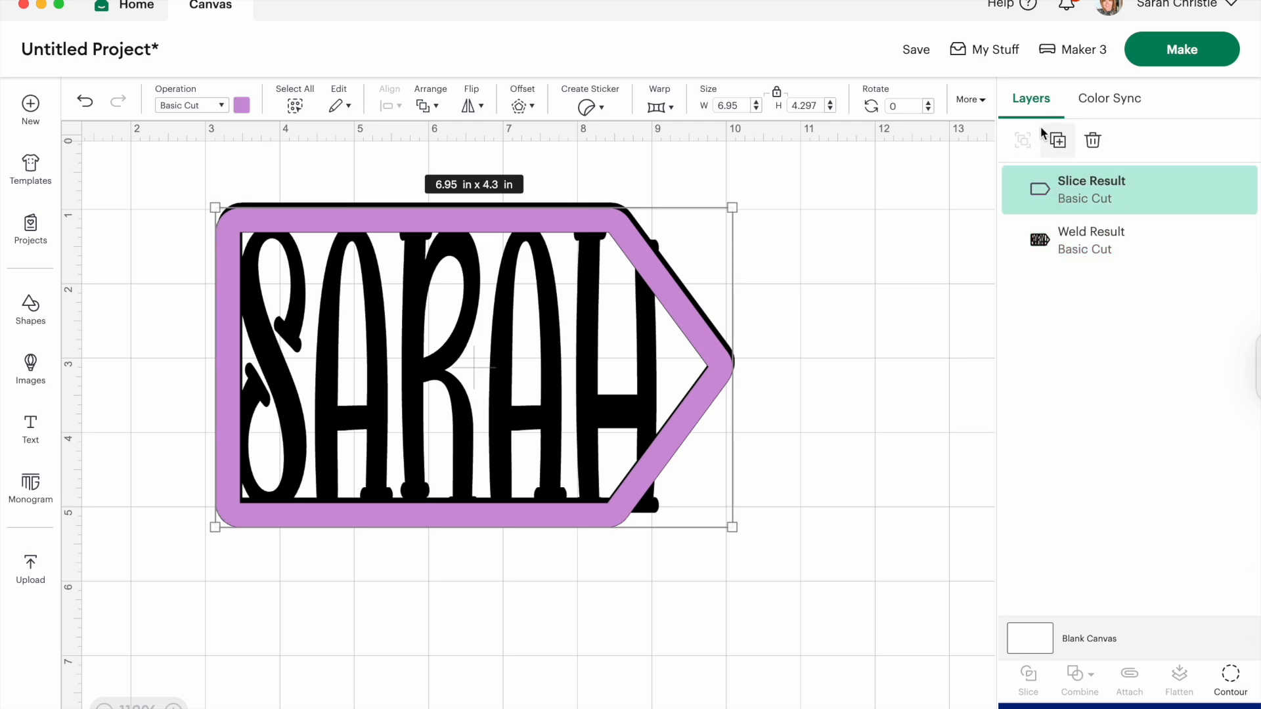
{"action": "left_click", "coordinate": [1053, 151]}
{"action": "left_click_drag", "start_coordinate": [408, 365], "coordinate": [1084, 420]}
{"action": "left_click", "coordinate": [627, 236]}
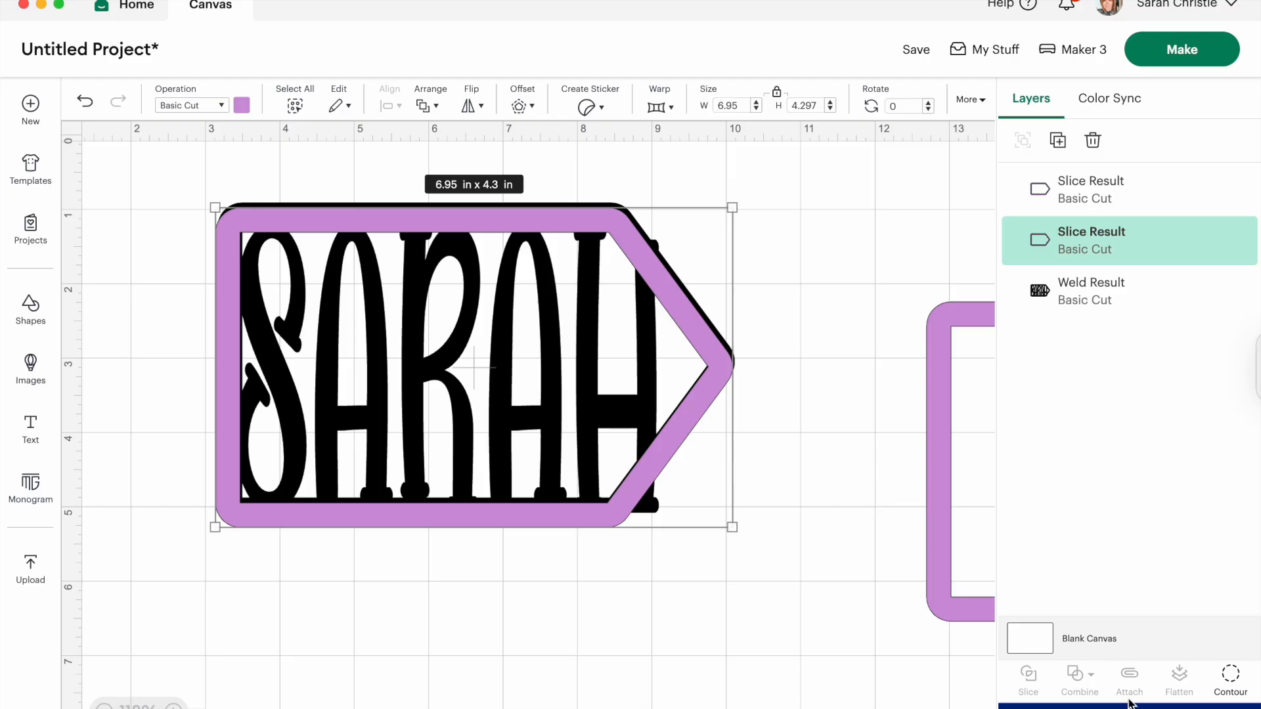
Step: Hide all contours of the purple frame over the name design to make it a solid arrow
{"action": "left_click", "coordinate": [1231, 673]}
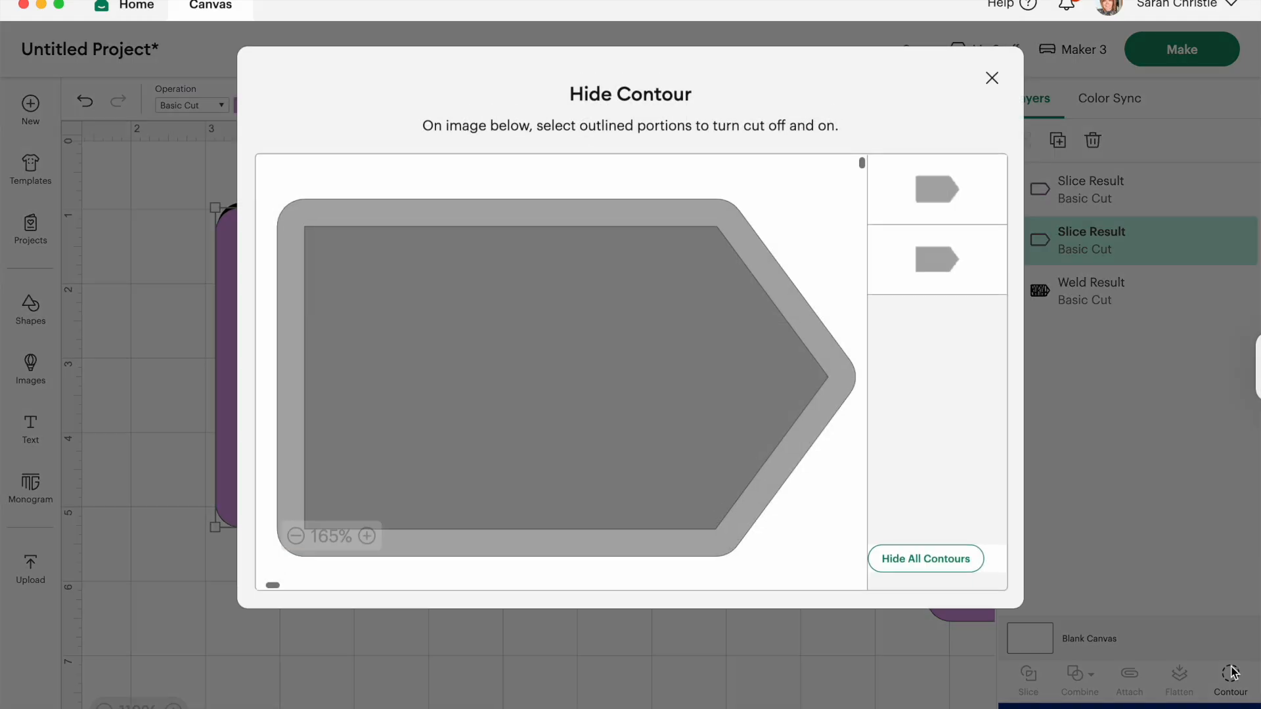
{"action": "left_click", "coordinate": [913, 559]}
{"action": "left_click", "coordinate": [991, 79]}
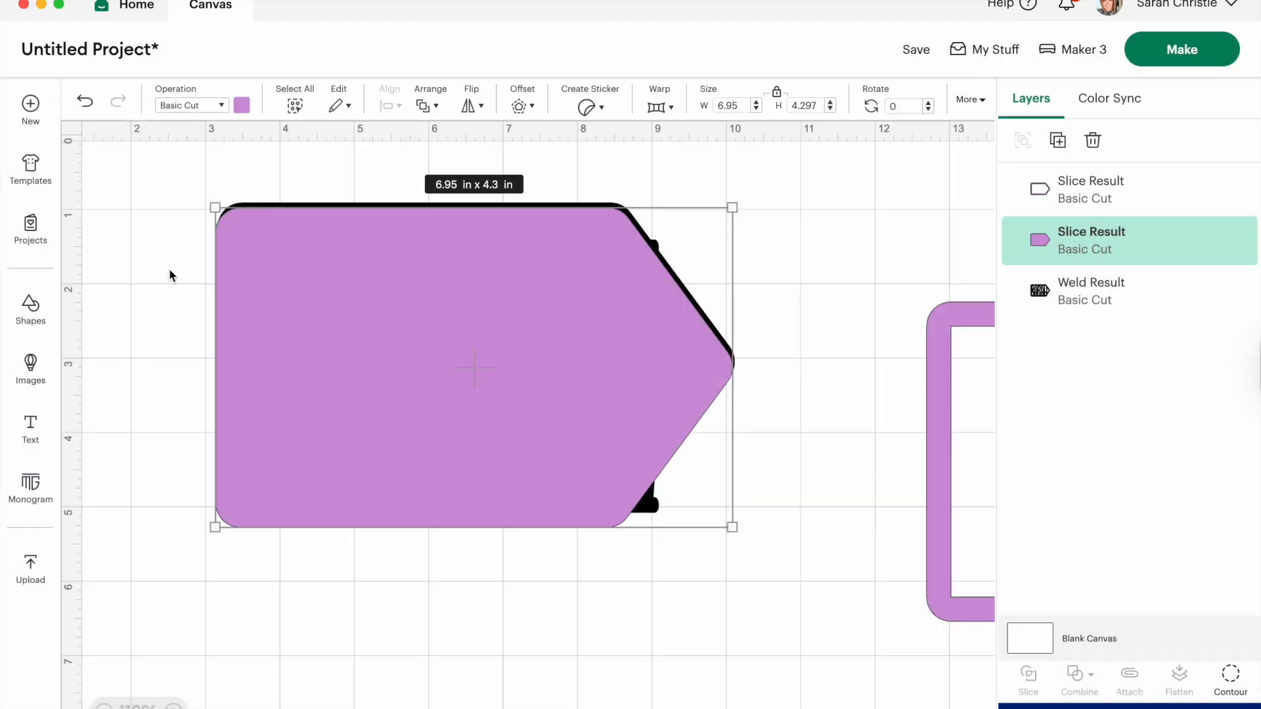
Step: Center-align the solid purple arrow with the welded name design
{"action": "left_click_drag", "start_coordinate": [171, 175], "coordinate": [686, 579]}
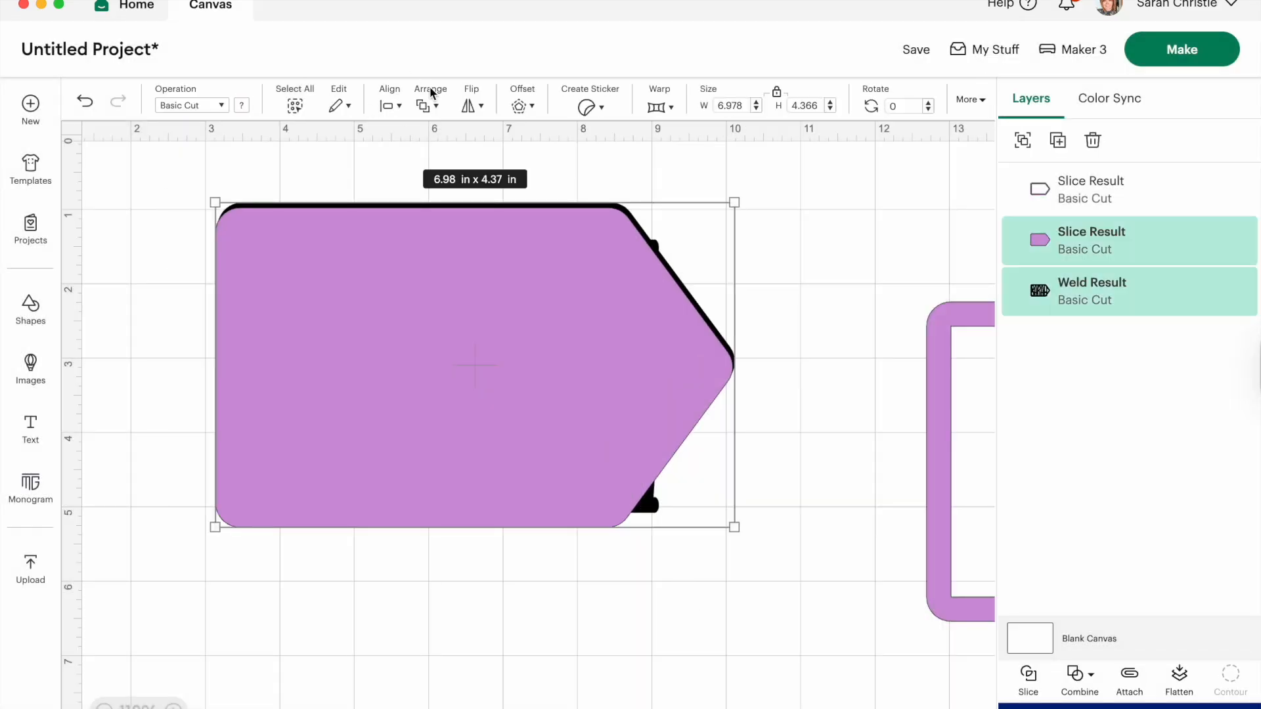
{"action": "left_click", "coordinate": [436, 108]}
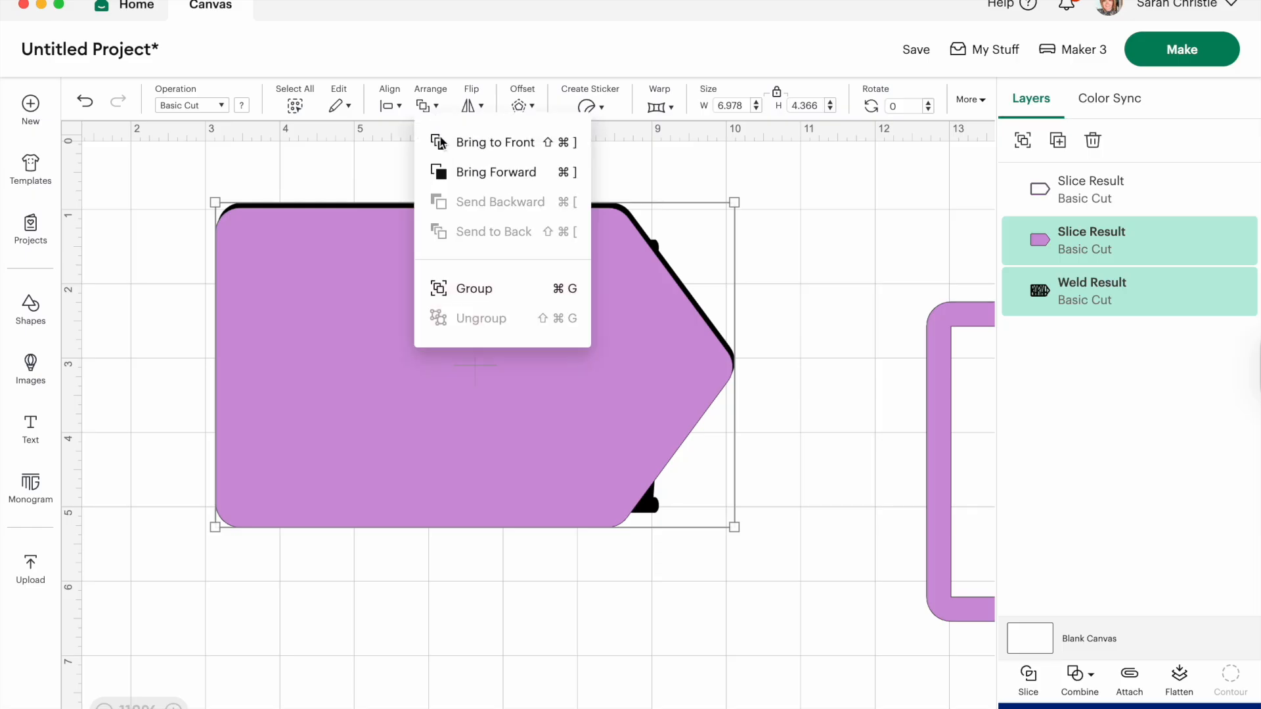
{"action": "left_click", "coordinate": [391, 106]}
{"action": "left_click", "coordinate": [439, 349]}
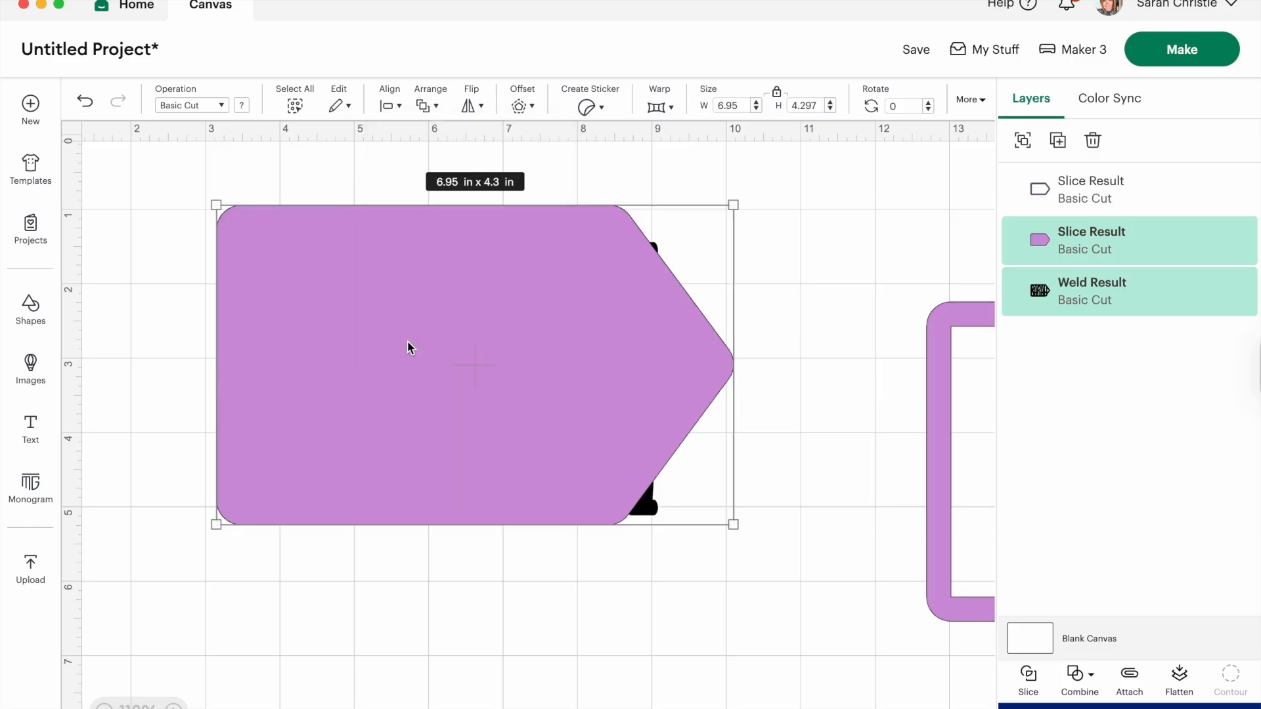
Step: Slice the welded name design with the solid purple arrow
{"action": "left_click", "coordinate": [155, 247]}
{"action": "left_click_drag", "start_coordinate": [160, 153], "coordinate": [758, 562]}
{"action": "left_click", "coordinate": [1028, 683]}
Step: Separate the slice results and delete the purple pieces and the protruding letter scraps, keeping the trimmed black name tag
{"action": "left_click_drag", "start_coordinate": [392, 394], "coordinate": [391, 683]}
{"action": "key", "text": "Delete"}
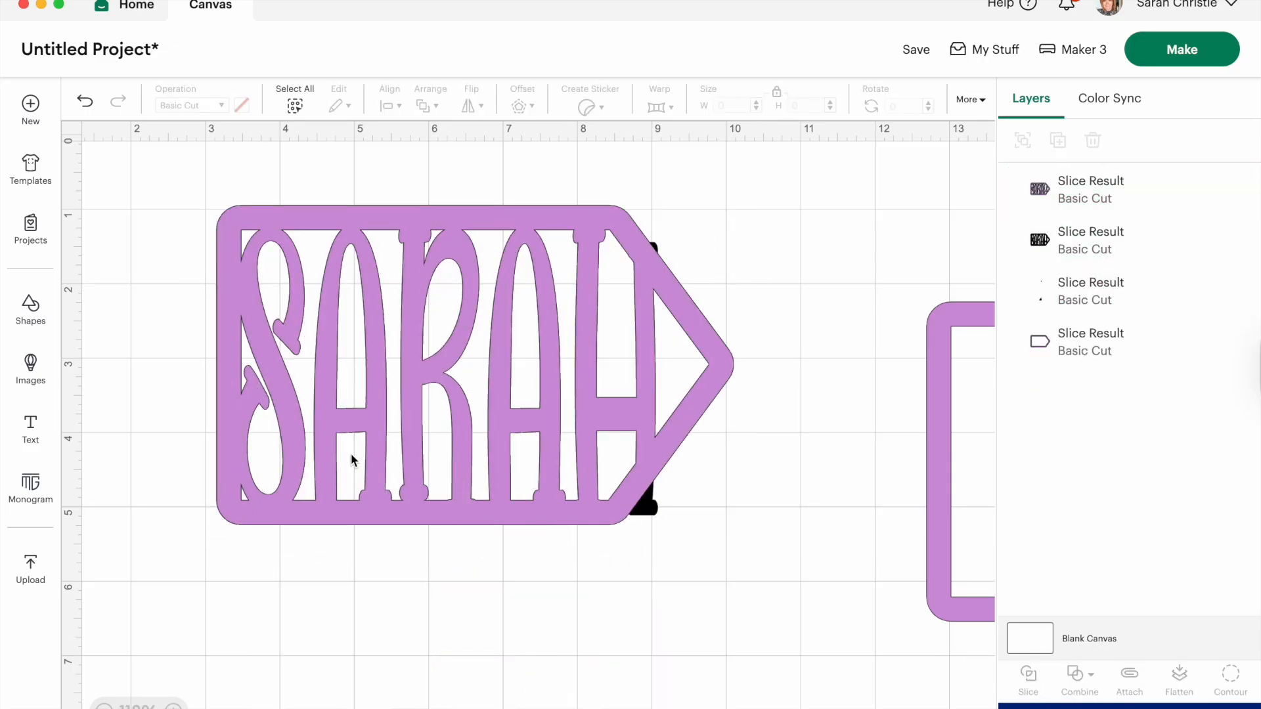
{"action": "left_click_drag", "start_coordinate": [351, 403], "coordinate": [351, 706]}
{"action": "left_click_drag", "start_coordinate": [338, 414], "coordinate": [246, 371]}
{"action": "left_click", "coordinate": [718, 261]}
{"action": "left_click", "coordinate": [641, 493]}
{"action": "left_click_drag", "start_coordinate": [641, 491], "coordinate": [682, 503]}
{"action": "key", "text": "Delete"}
{"action": "left_click", "coordinate": [641, 605]}
{"action": "key", "text": "Delete"}
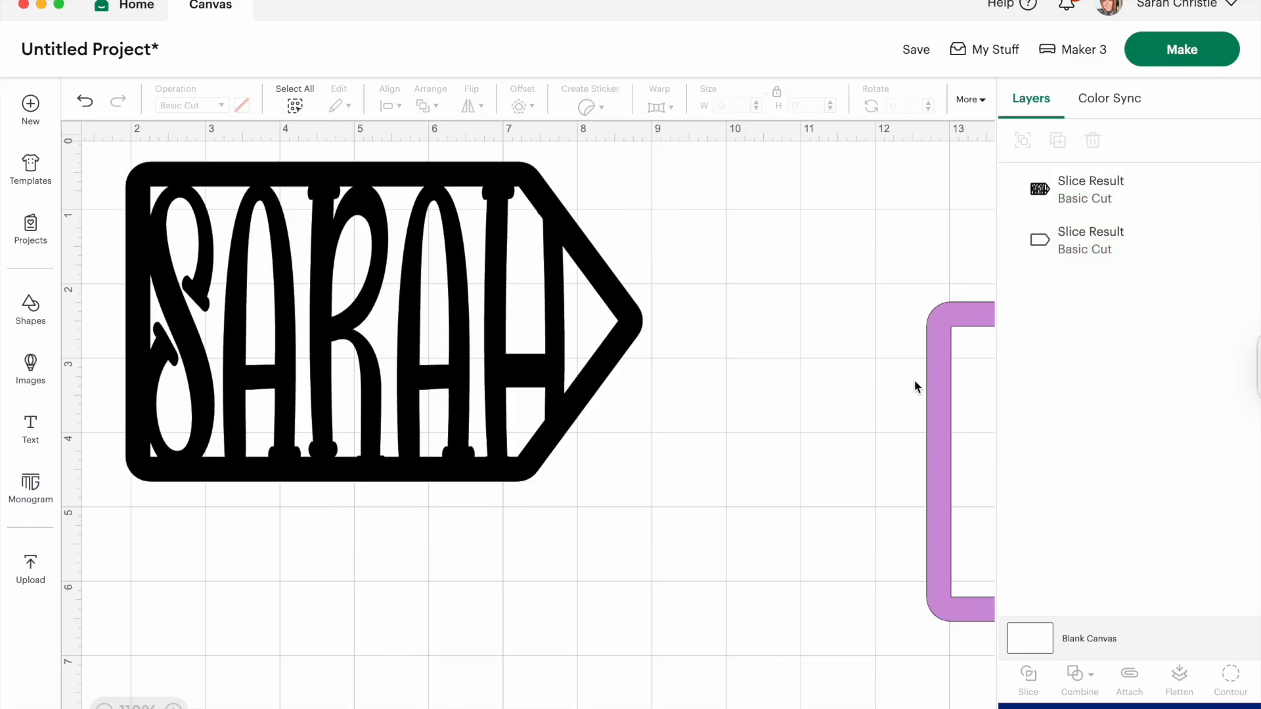
Step: Move the spare purple frame closer to the name tag and save the project as Gift Tag Template
{"action": "left_click_drag", "start_coordinate": [932, 388], "coordinate": [870, 366]}
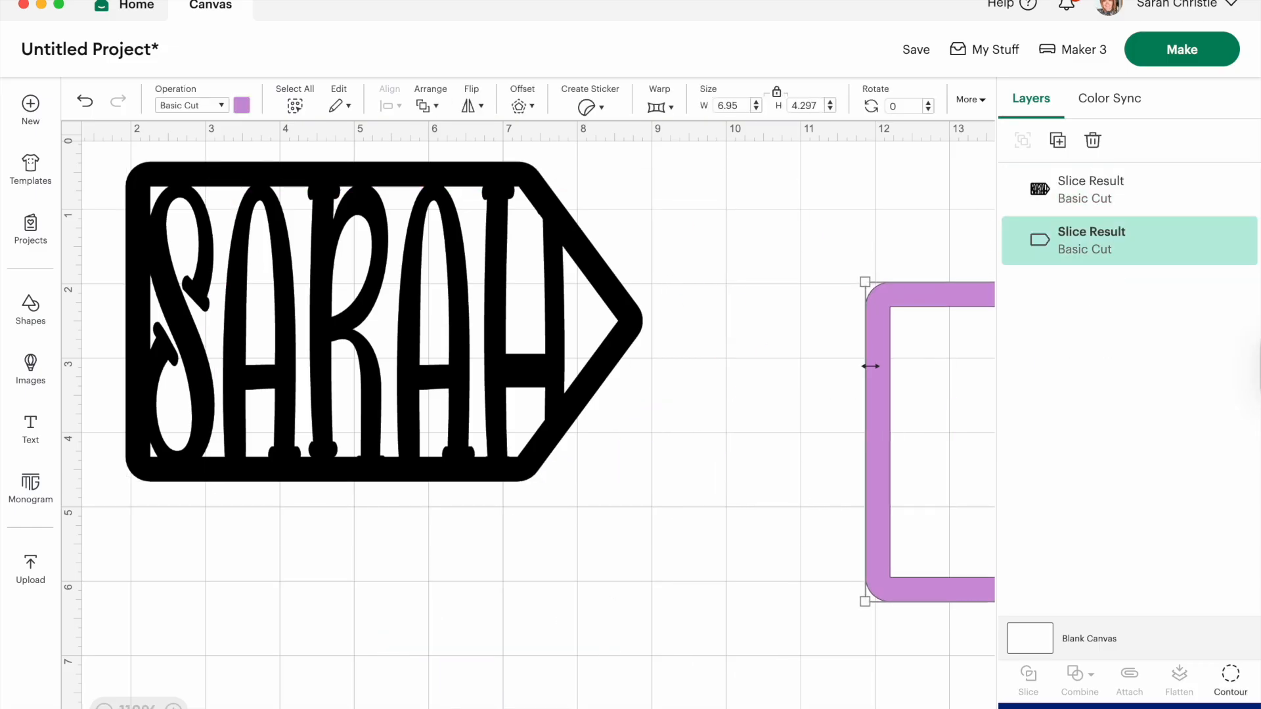
{"action": "left_click", "coordinate": [910, 56]}
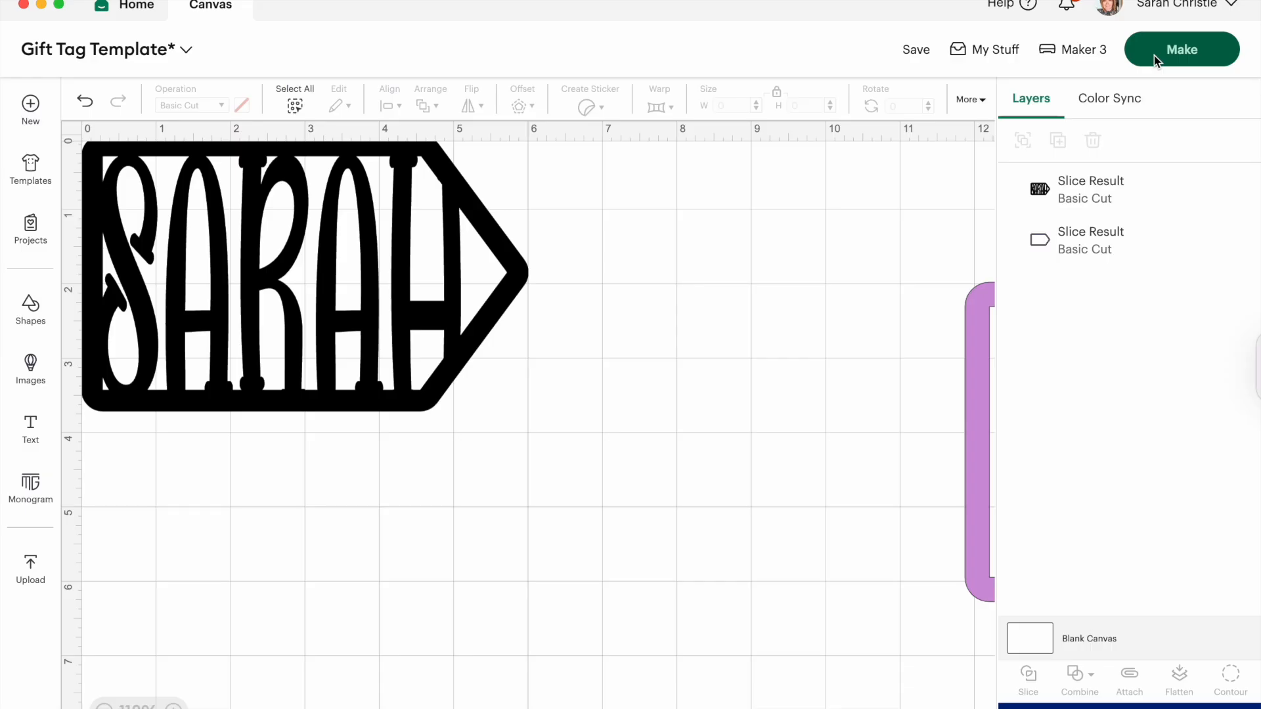
Step: Prepare the project for cutting using the On Mat material load type
{"action": "left_click", "coordinate": [1153, 55]}
{"action": "left_click", "coordinate": [549, 217]}
{"action": "left_click", "coordinate": [935, 391]}
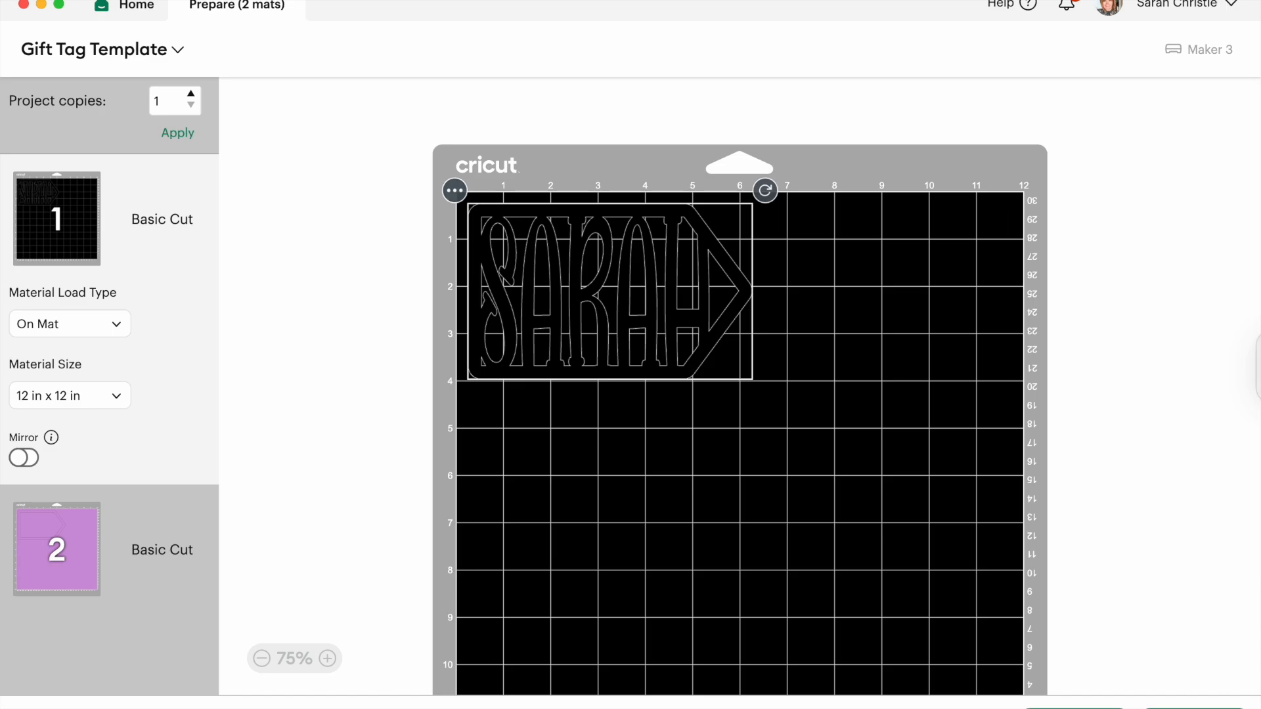